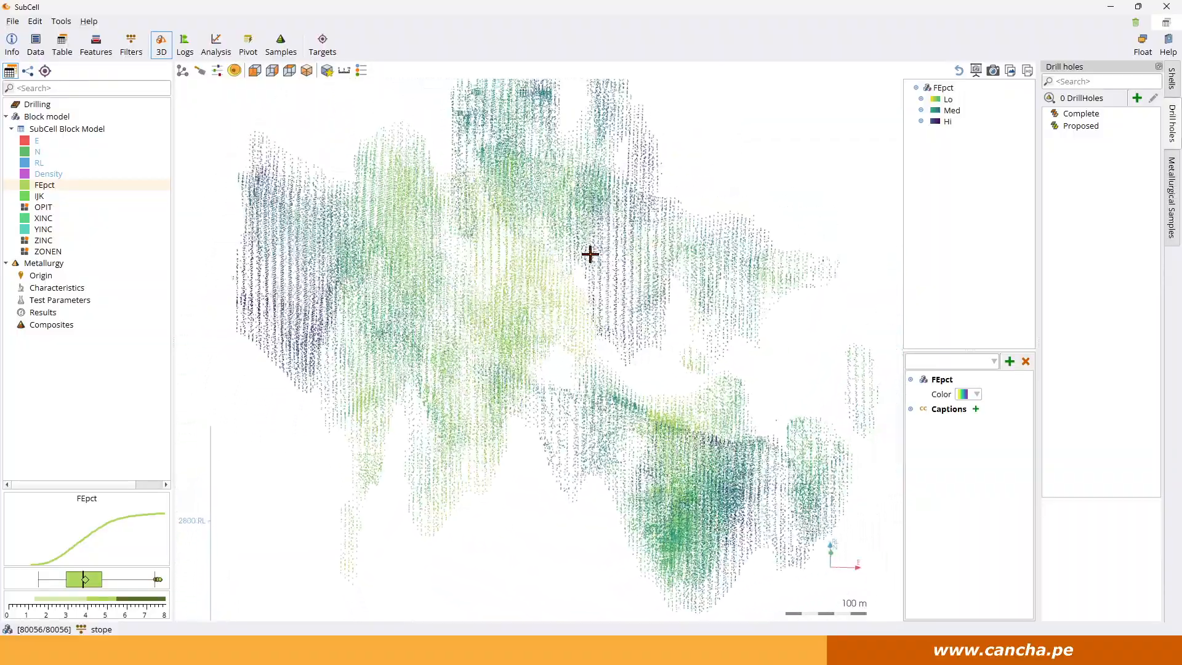
pyautogui.scroll(2, 548, 276)
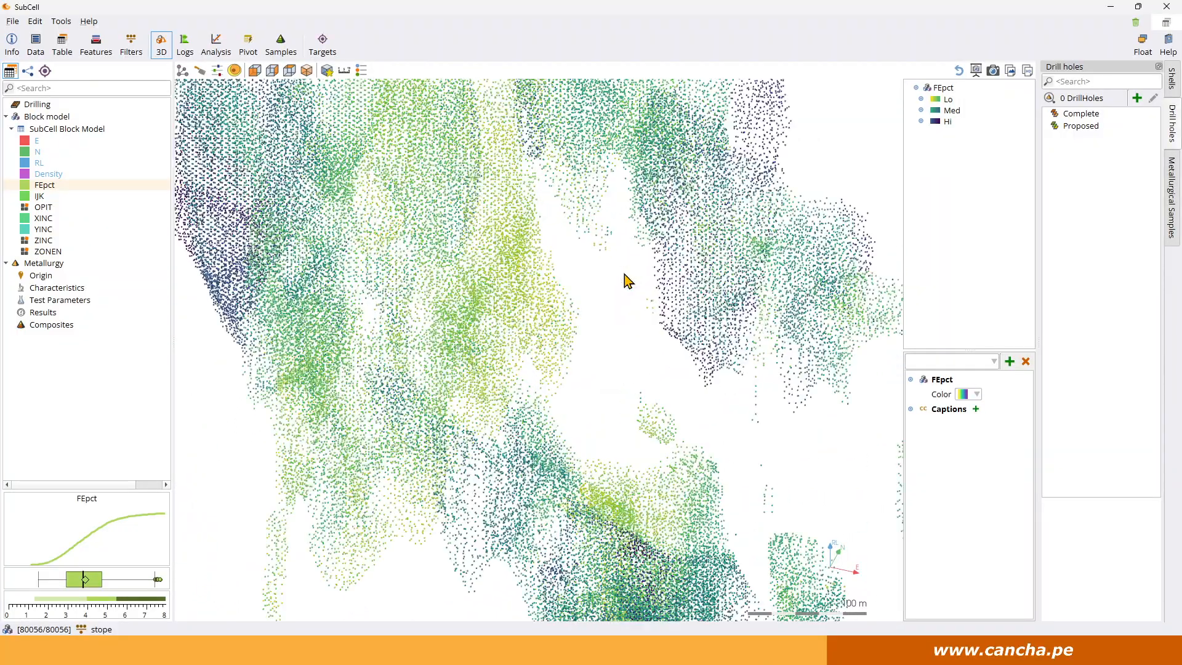
pyautogui.moveTo(449, 322); pyautogui.dragTo(382, 309)
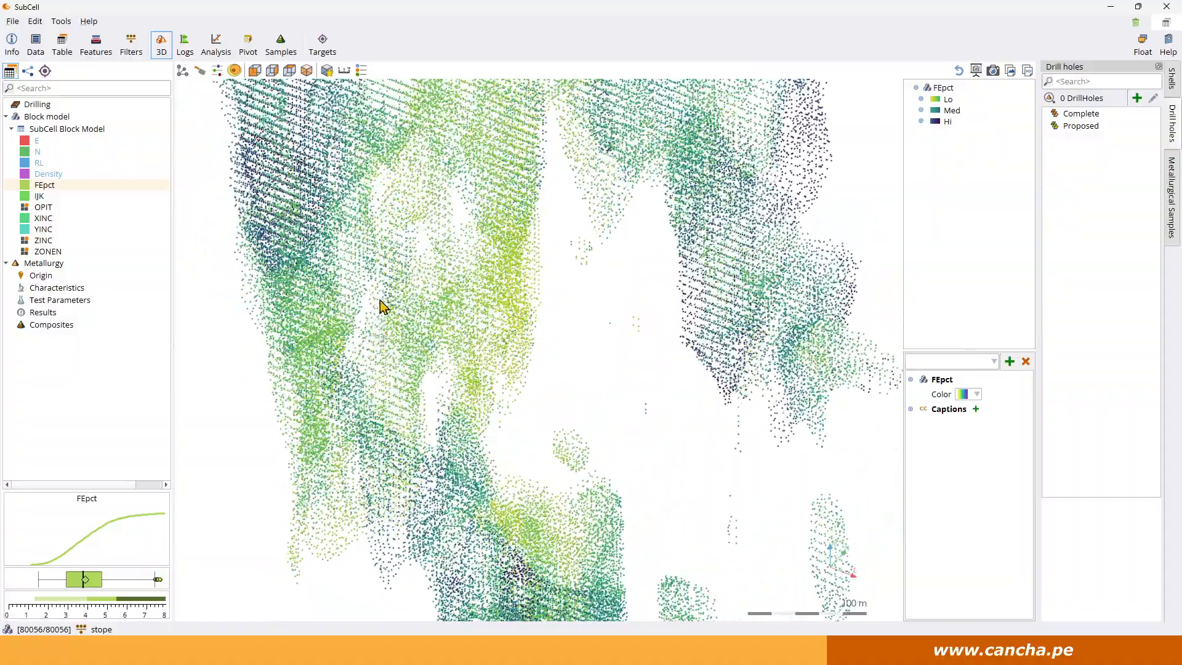
pyautogui.moveTo(501, 240); pyautogui.dragTo(337, 468)
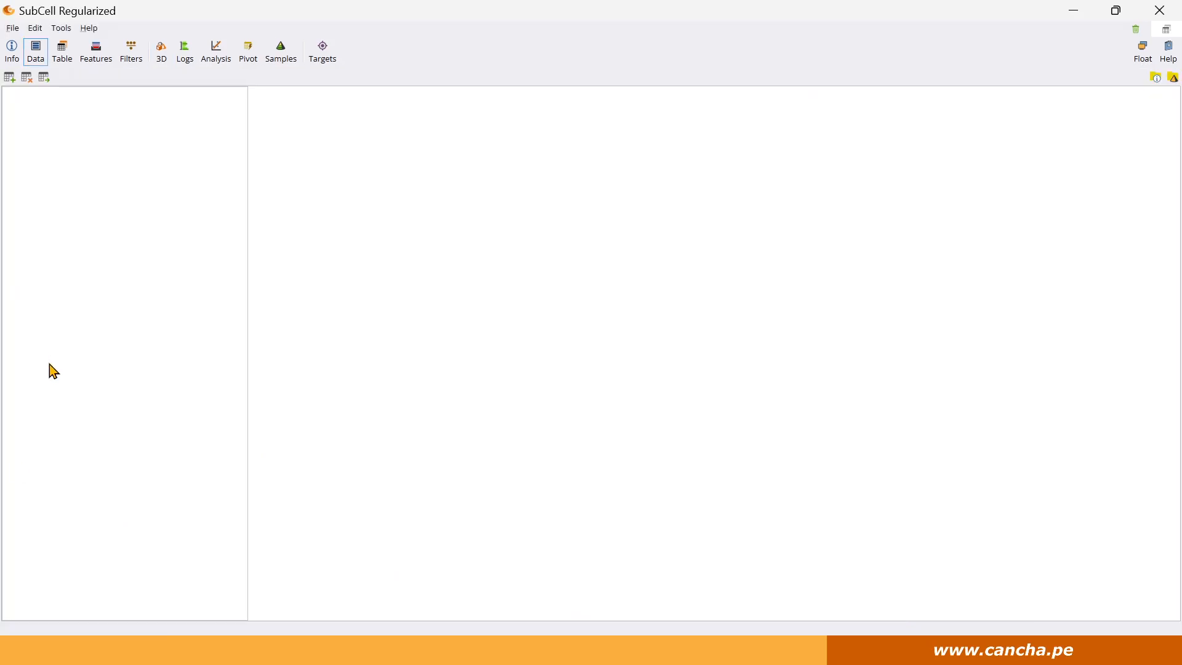
# Load SubCell Block Model.csv from the Tutorials SubCell folder as a block model and continue to its header settings
pyautogui.click(10, 78)
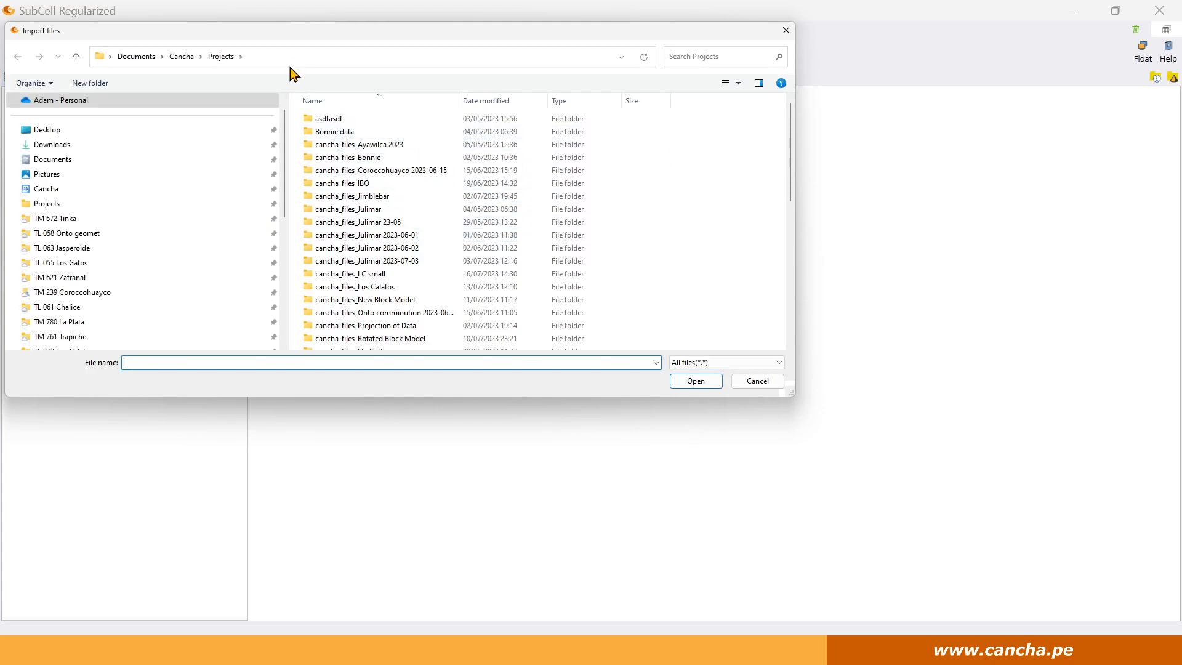
pyautogui.click(294, 55)
pyautogui.press('Escape')
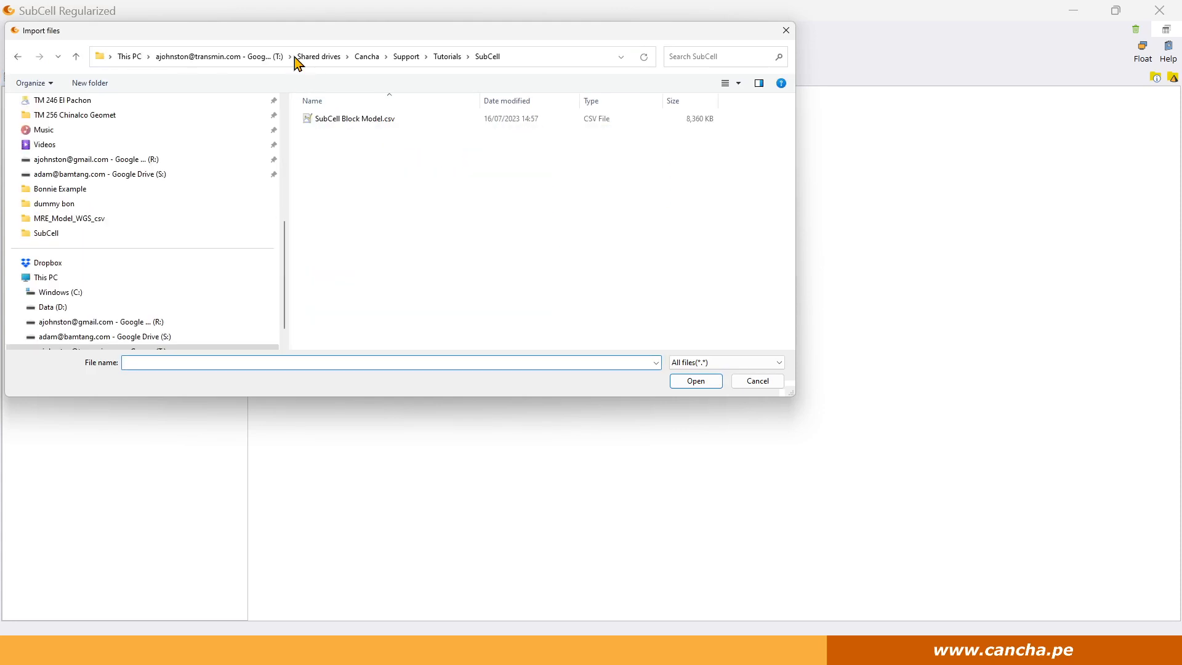
pyautogui.click(338, 119)
pyautogui.click(686, 383)
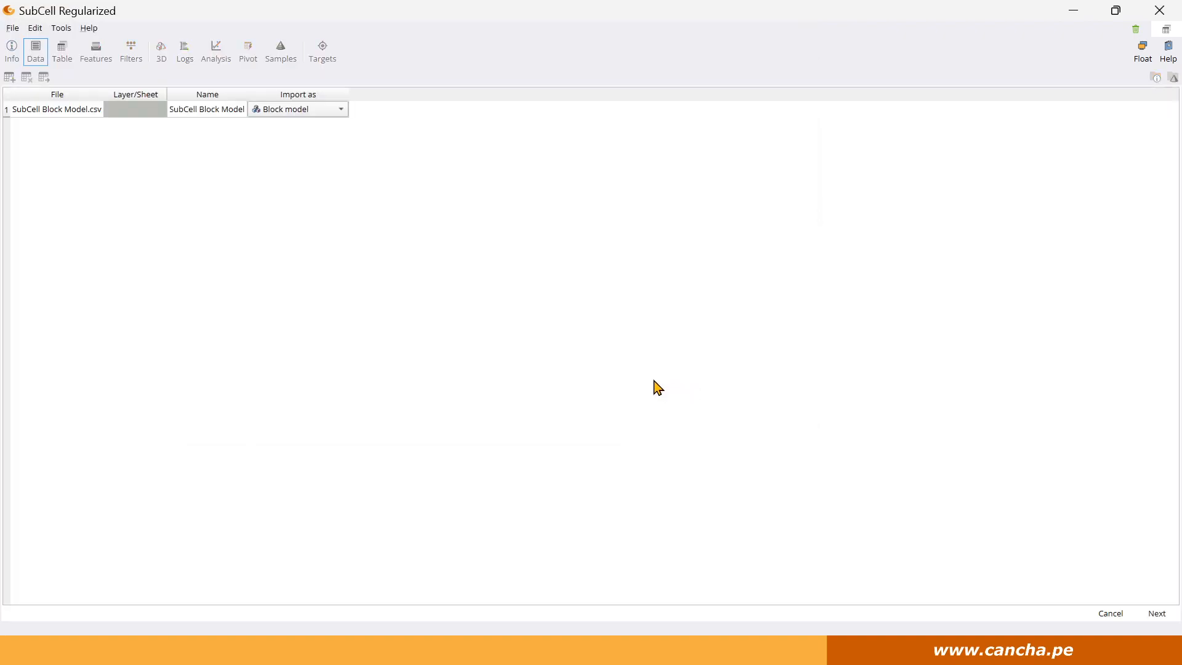
pyautogui.click(1156, 614)
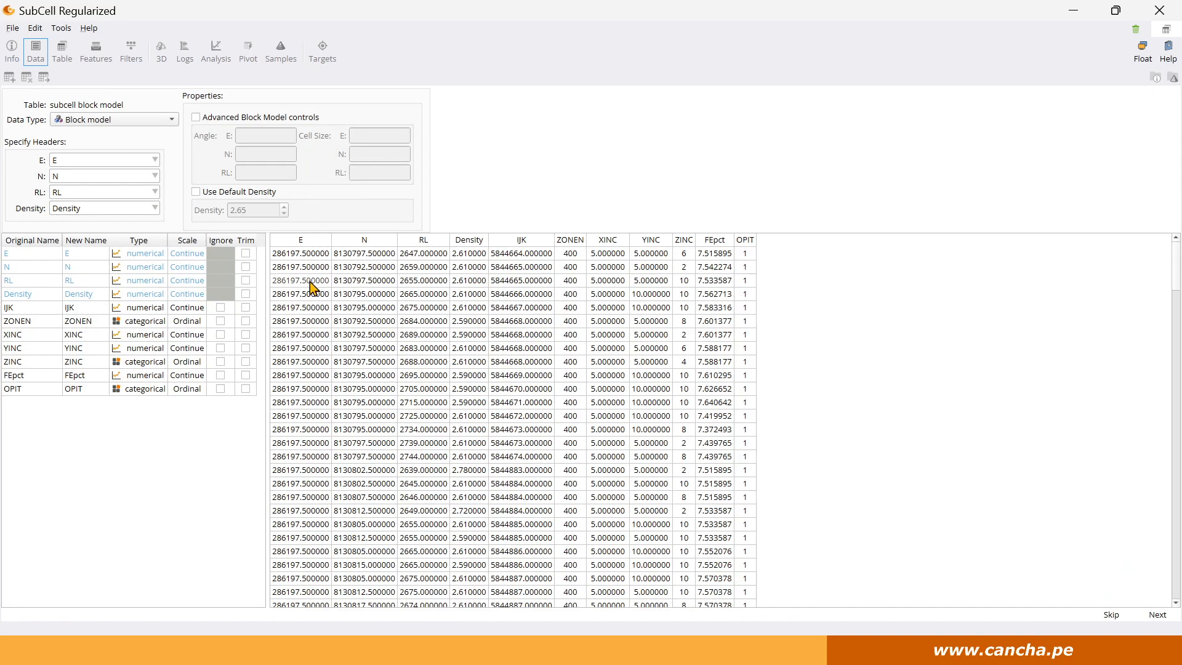
# Enable the advanced block model controls and inspect the sub-cell layout against the grid in the preview
pyautogui.click(207, 117)
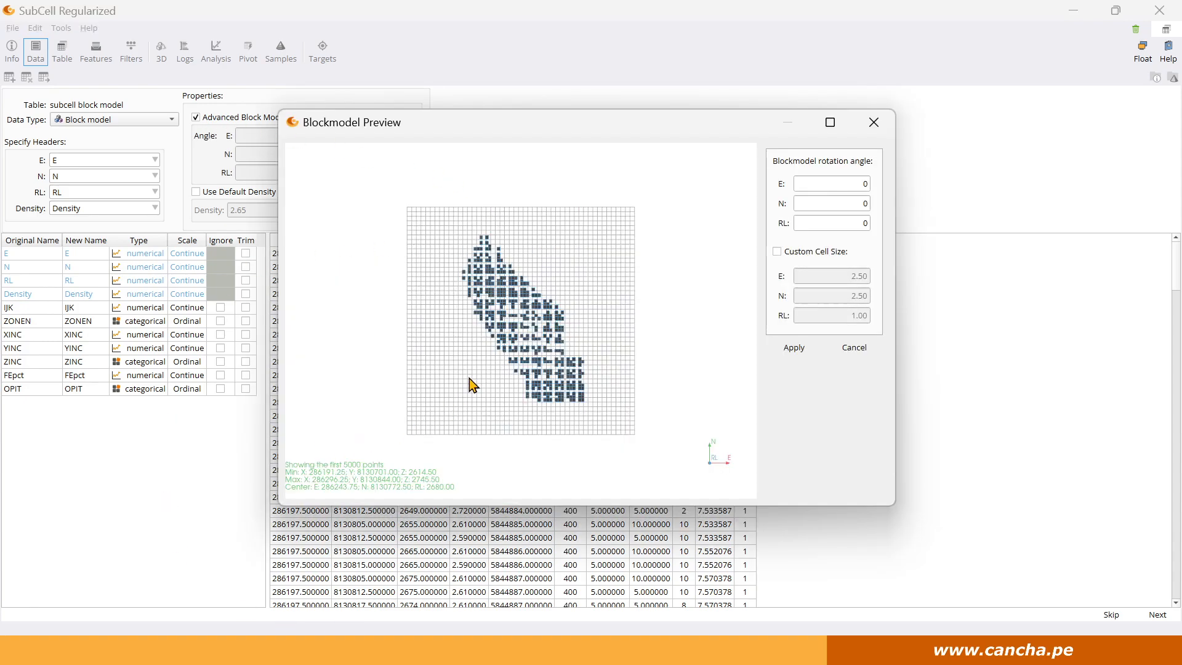
pyautogui.scroll(3, 528, 327)
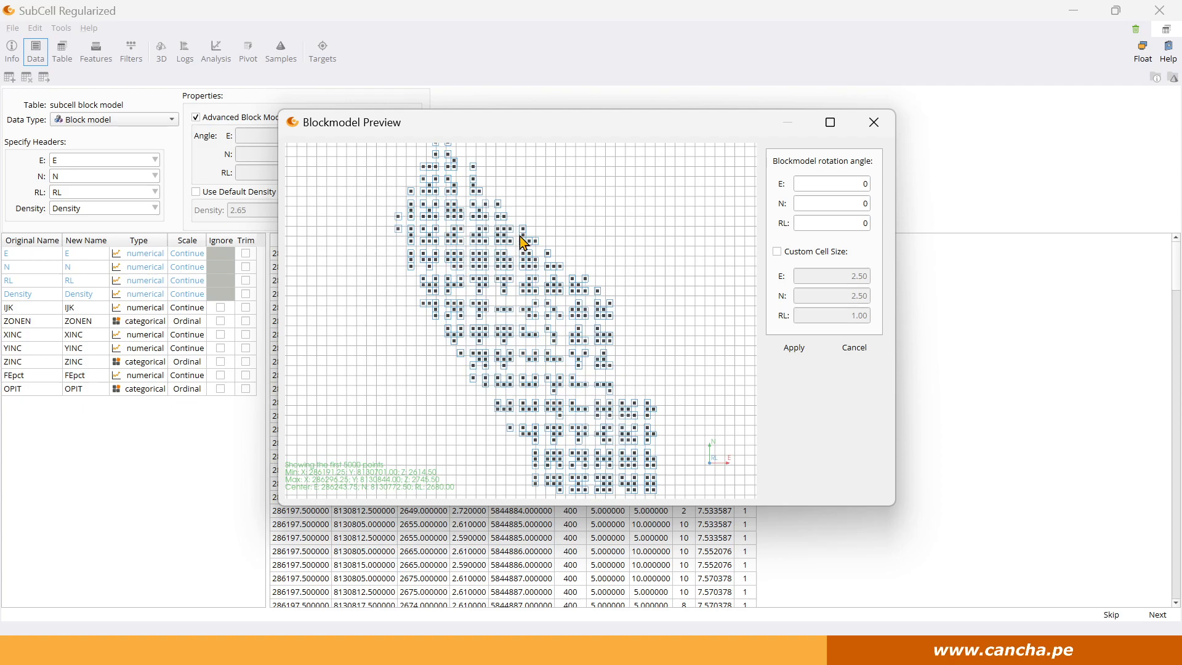
pyautogui.scroll(1, 502, 294)
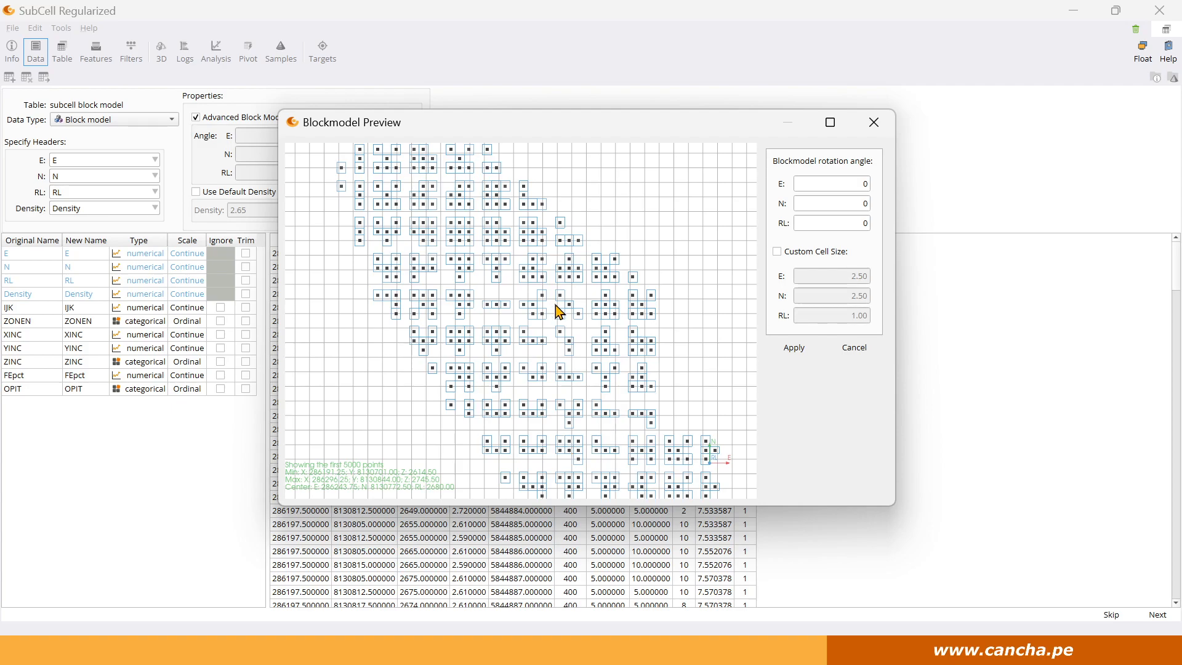
pyautogui.scroll(-1, 596, 409)
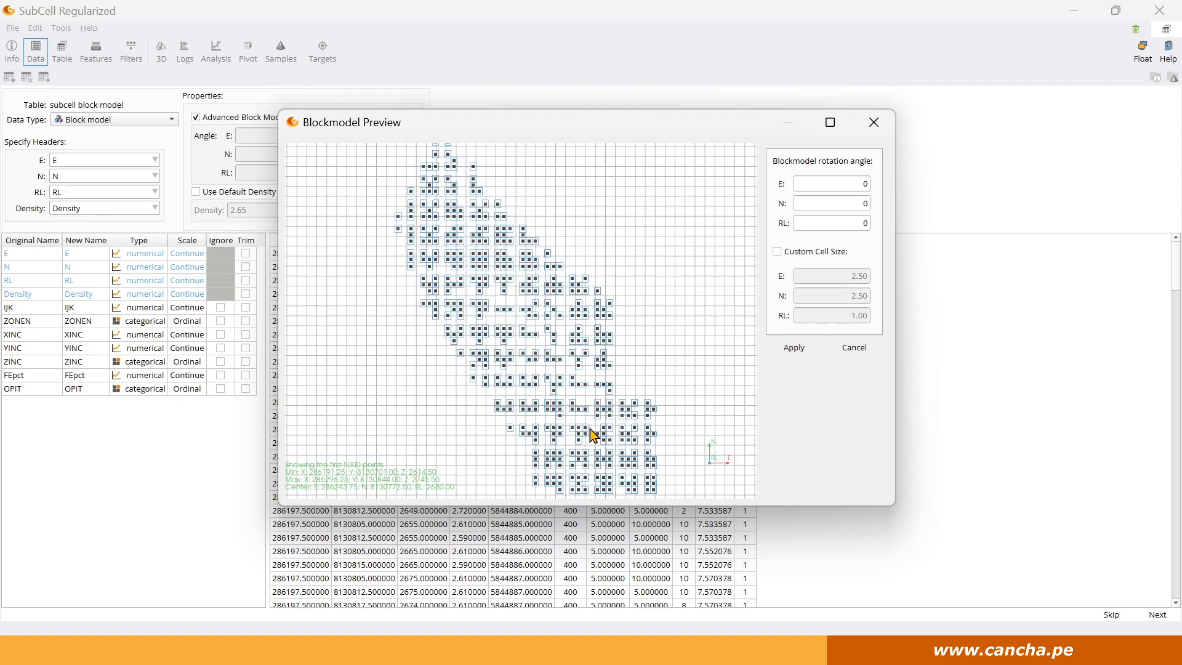
pyautogui.scroll(1, 590, 435)
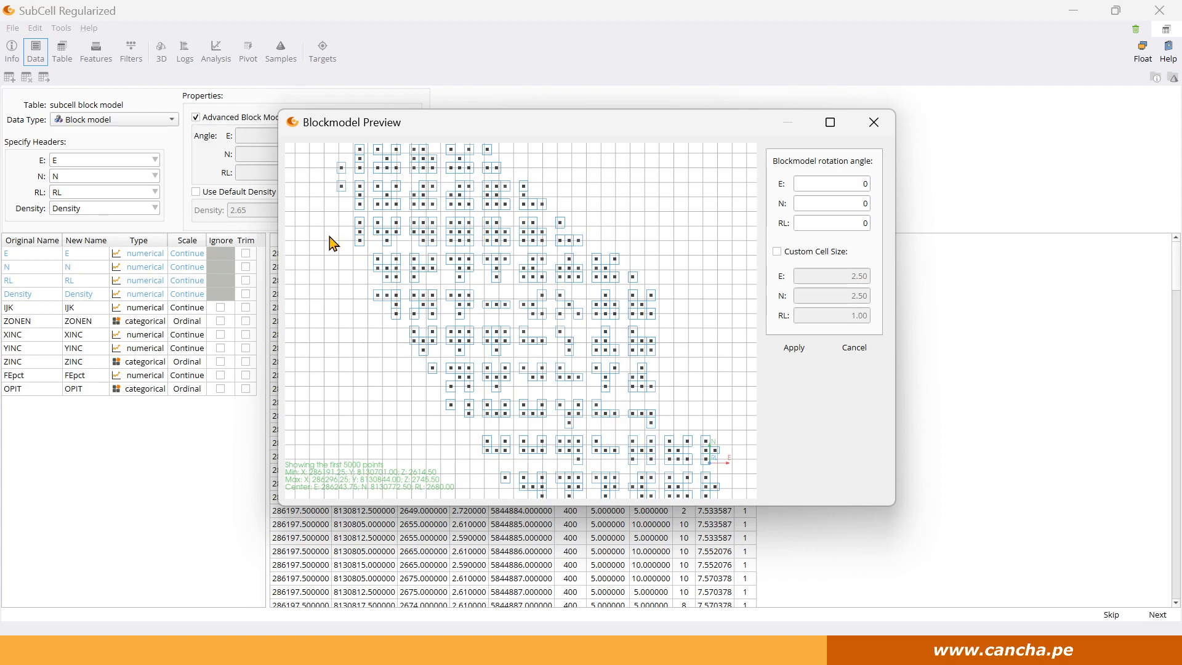
pyautogui.scroll(-1, 534, 336)
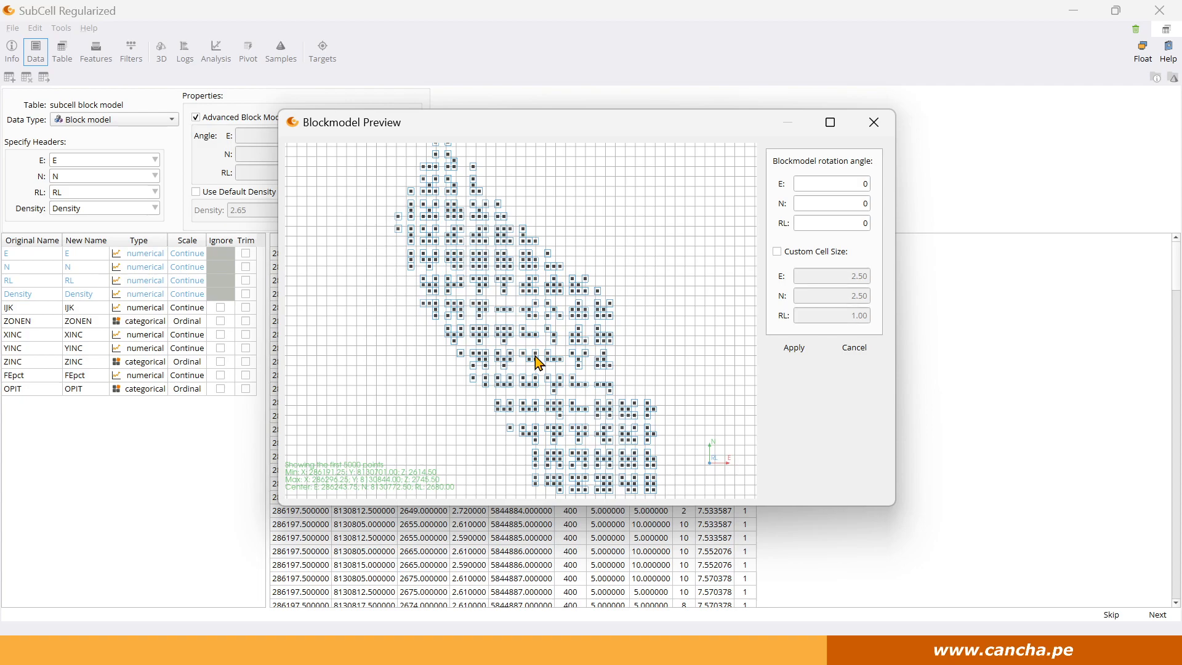
pyautogui.scroll(1, 457, 265)
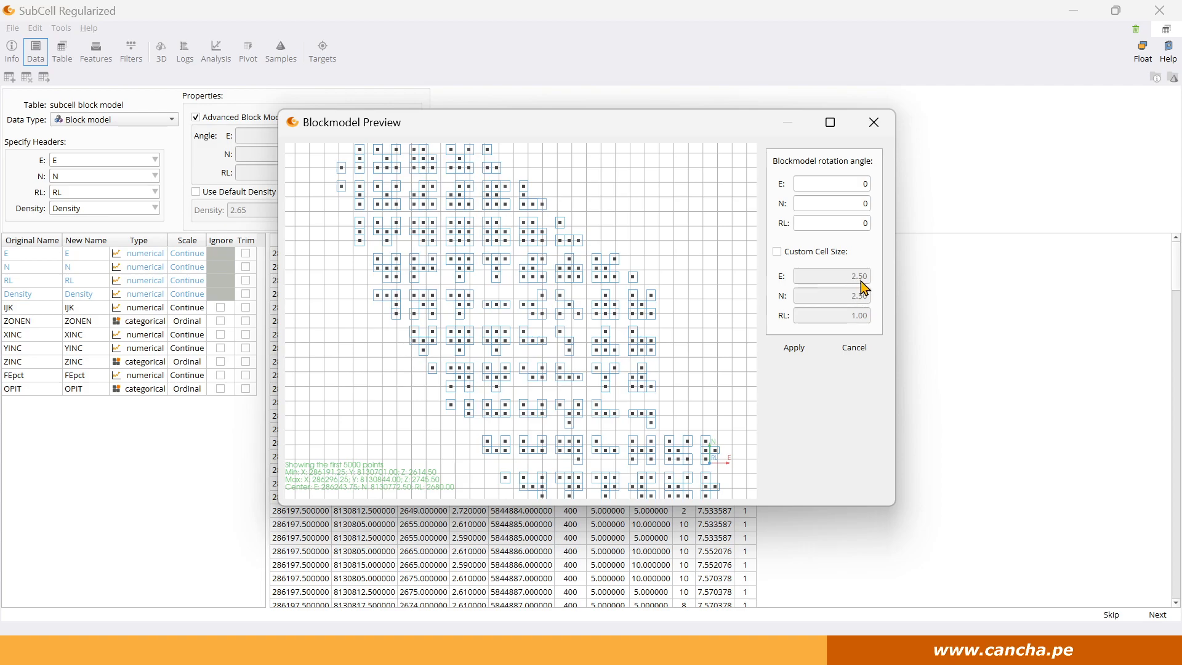
# Try a block model rotation angle of 10 for E in the preview and return it to 0
pyautogui.doubleClick(834, 185)
pyautogui.write('10')
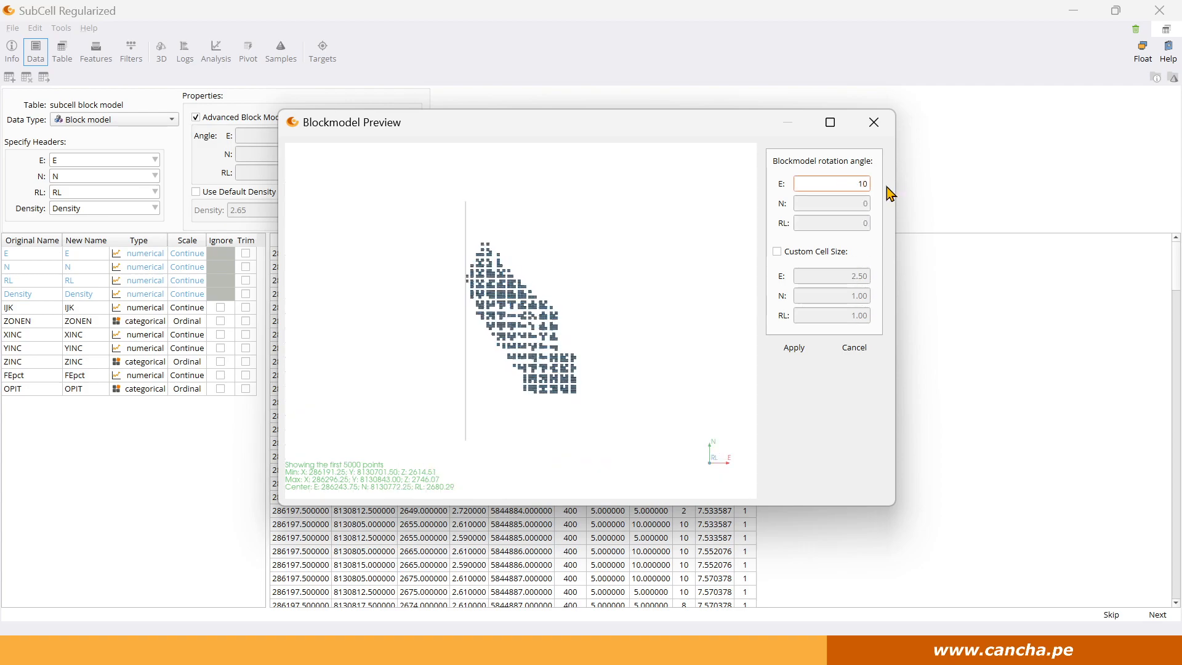
pyautogui.scroll(5, 509, 326)
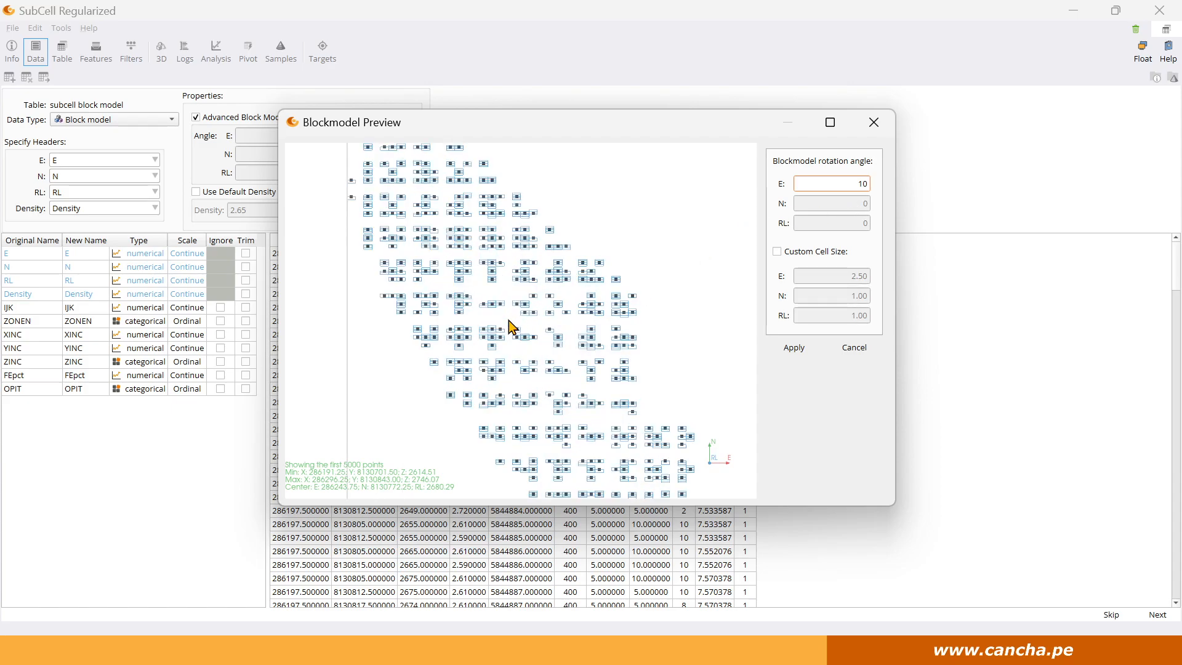
pyautogui.scroll(-5, 508, 320)
pyautogui.scroll(6, 509, 320)
pyautogui.scroll(1, 509, 327)
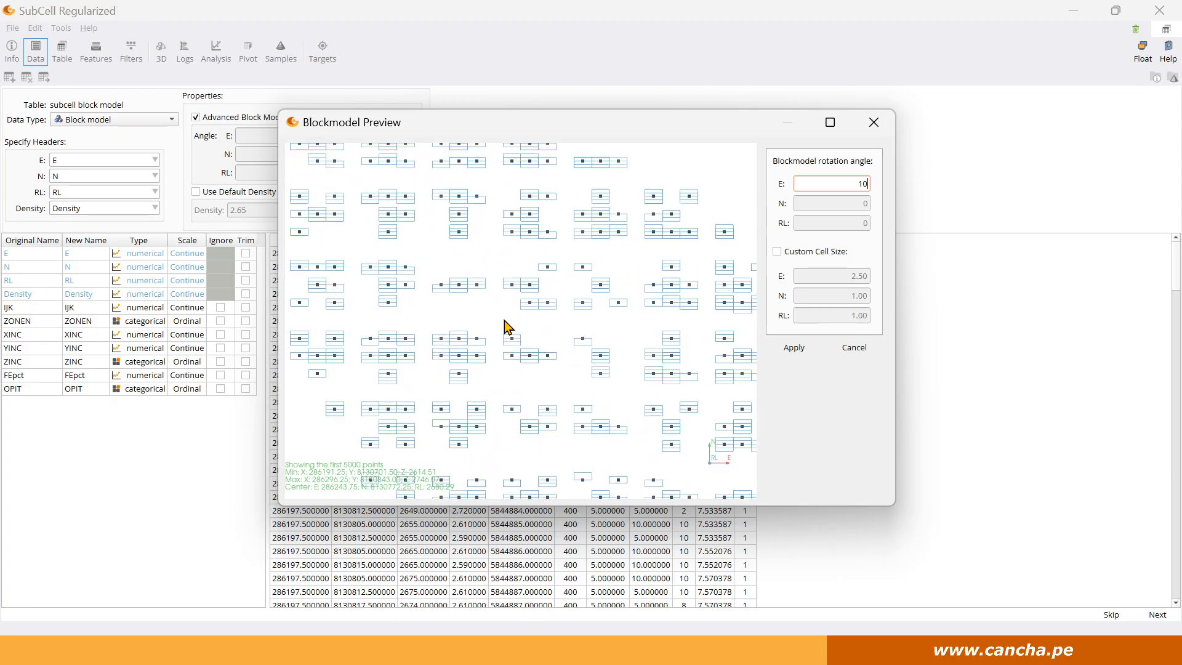
pyautogui.moveTo(520, 359); pyautogui.dragTo(548, 421)
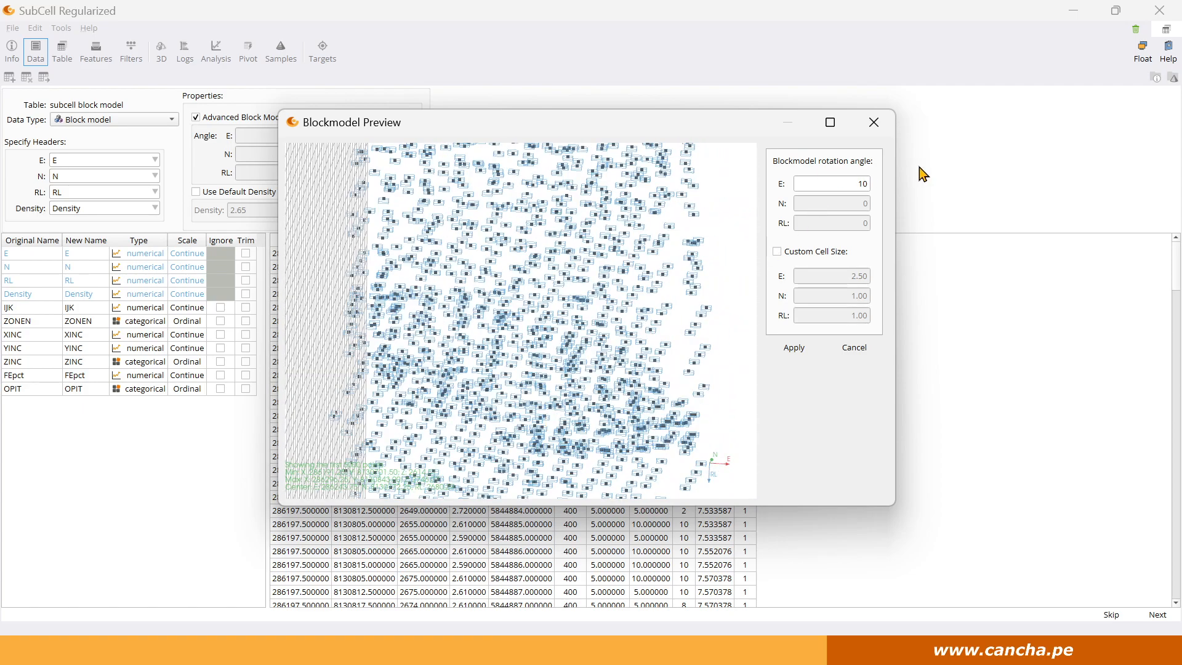
pyautogui.moveTo(852, 184); pyautogui.dragTo(900, 185)
pyautogui.write('0')
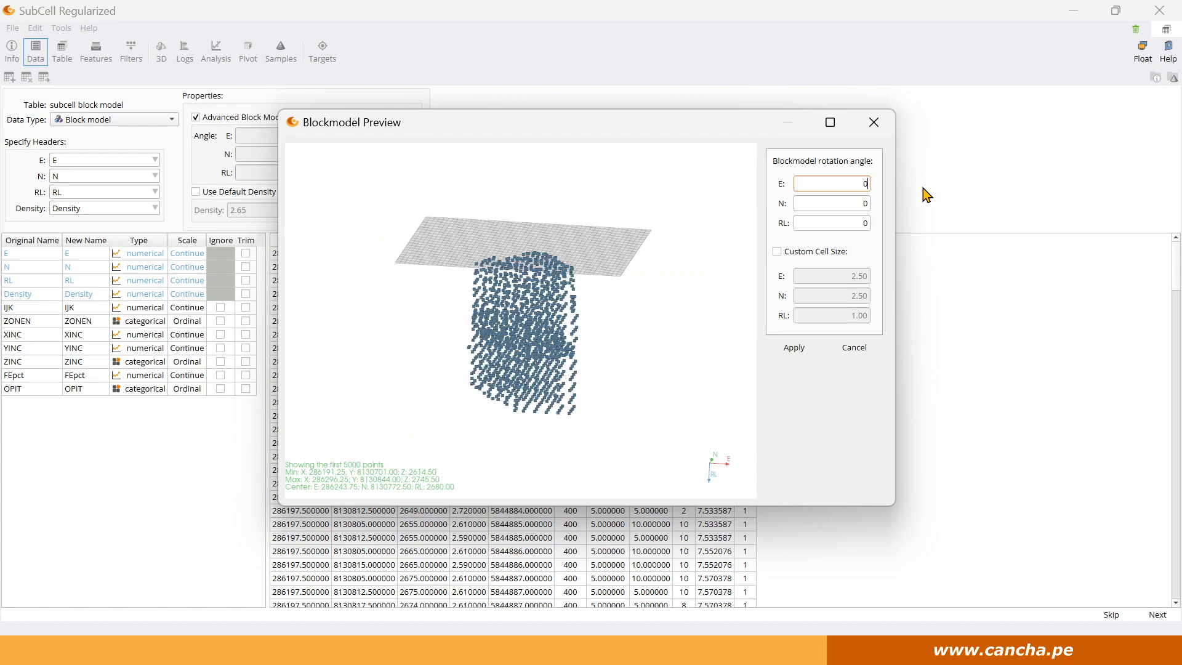
# Enable the custom cell size, set its E dimension to 10, and inspect the resulting blocks in the preview
pyautogui.click(777, 252)
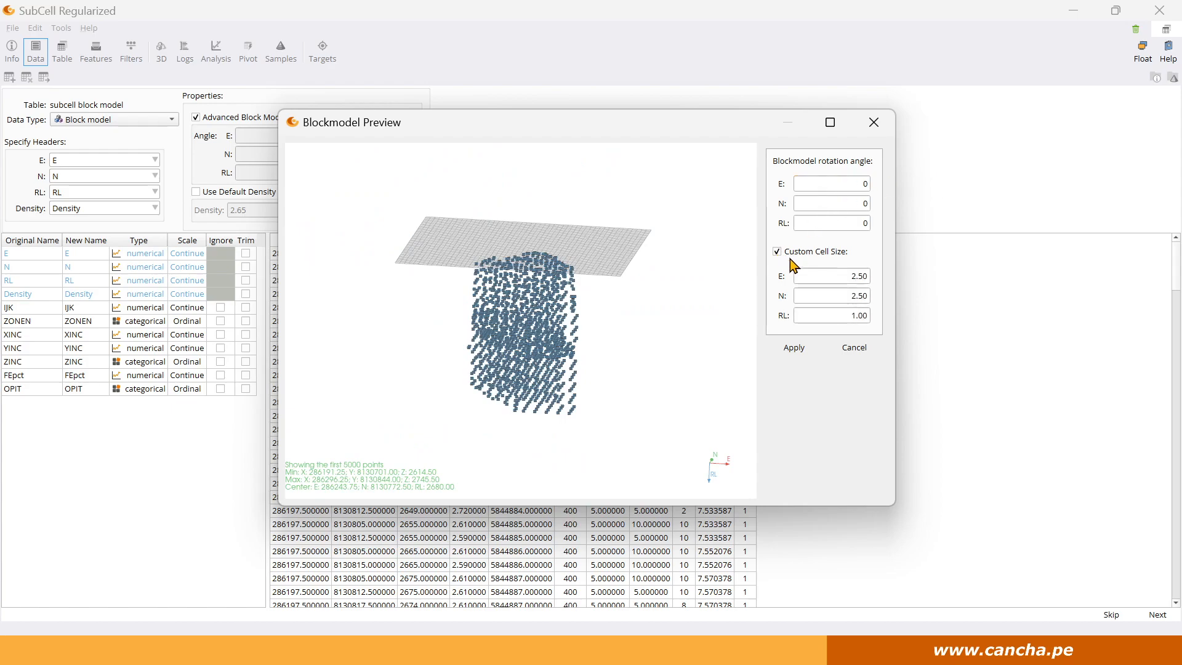
pyautogui.moveTo(834, 273); pyautogui.dragTo(935, 288)
pyautogui.write('10')
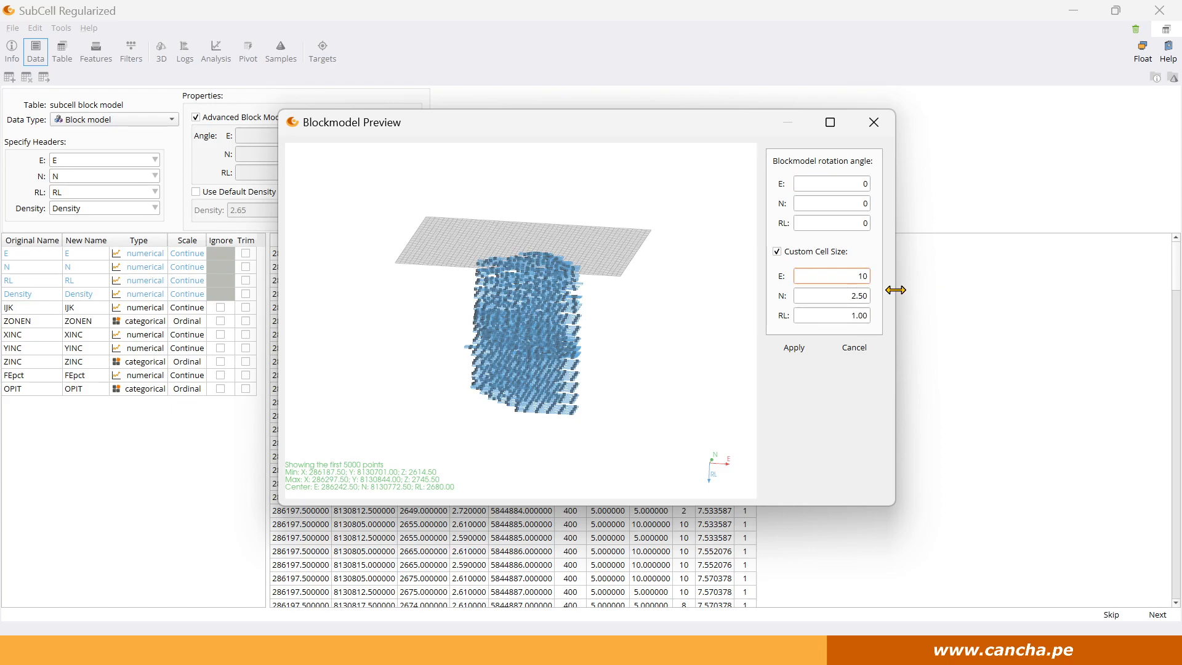
pyautogui.moveTo(575, 378); pyautogui.dragTo(582, 240)
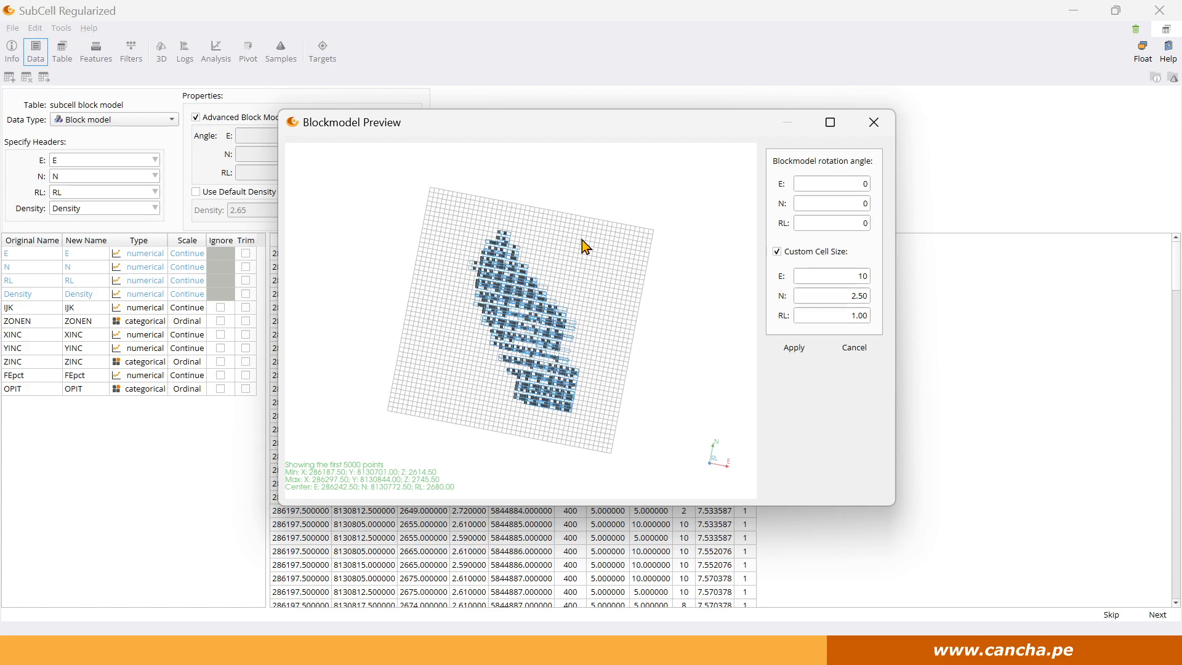
pyautogui.scroll(5, 535, 341)
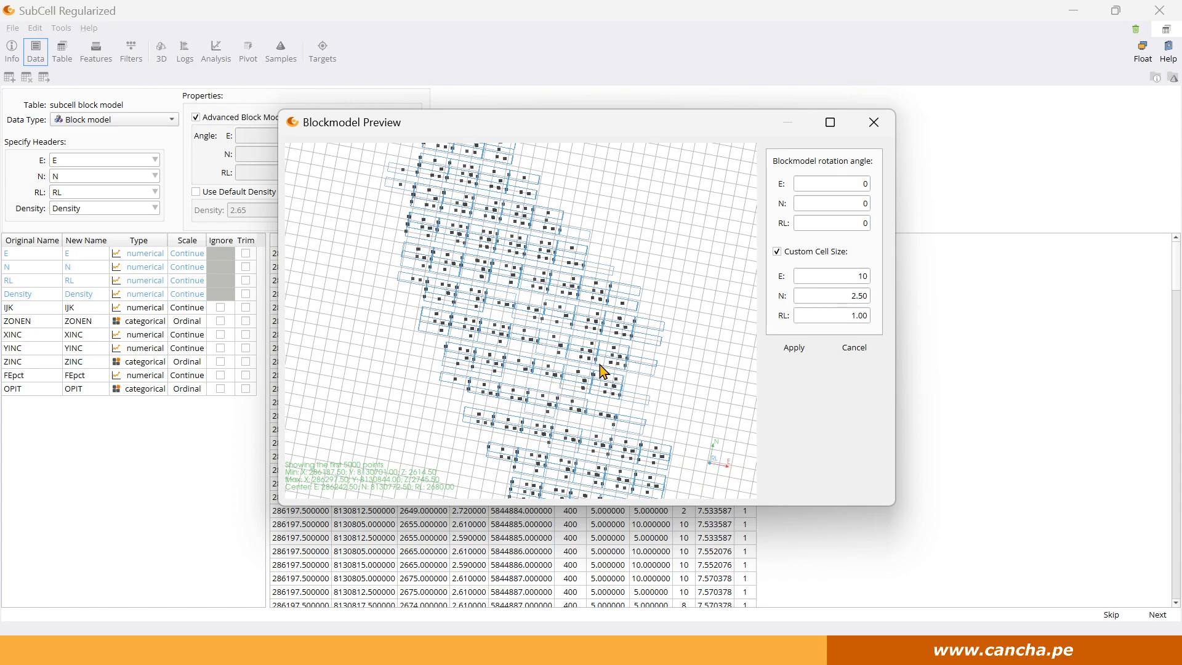
pyautogui.moveTo(604, 372); pyautogui.dragTo(582, 366)
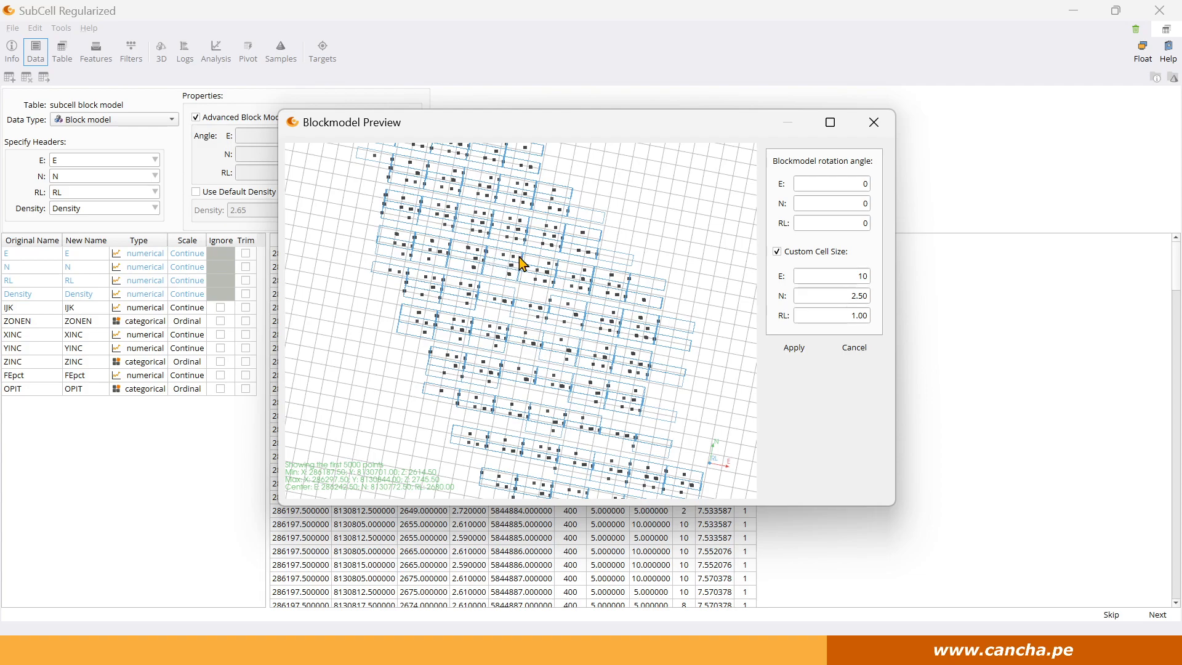
pyautogui.moveTo(601, 272)
pyautogui.mouseDown()
pyautogui.moveTo(585, 272)
pyautogui.moveTo(605, 280)
pyautogui.moveTo(598, 271)
pyautogui.mouseUp()
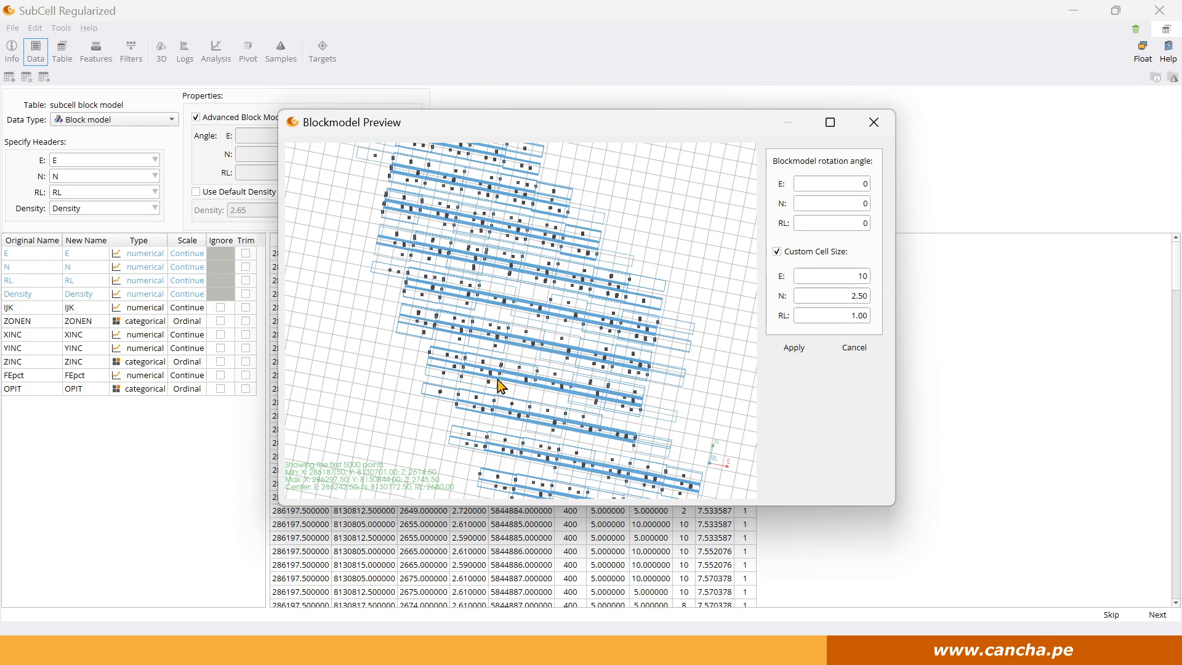
# Set the custom cell size in N to 10 and check the blocks from the side
pyautogui.doubleClick(839, 298)
pyautogui.write('10')
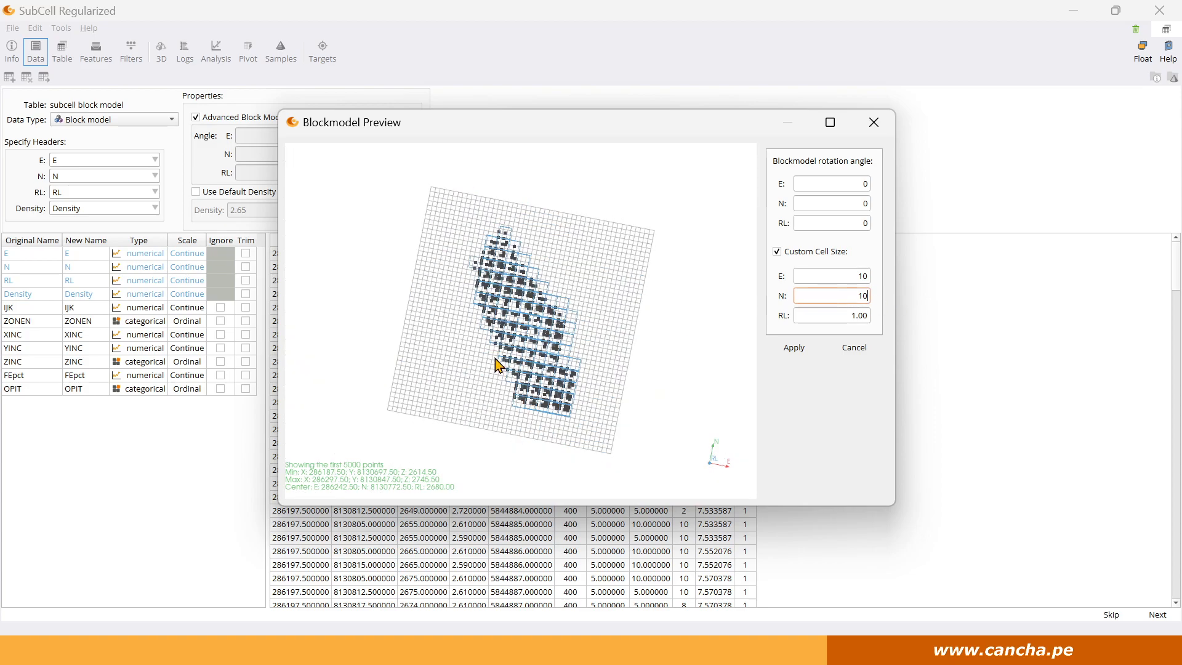
pyautogui.scroll(5, 499, 360)
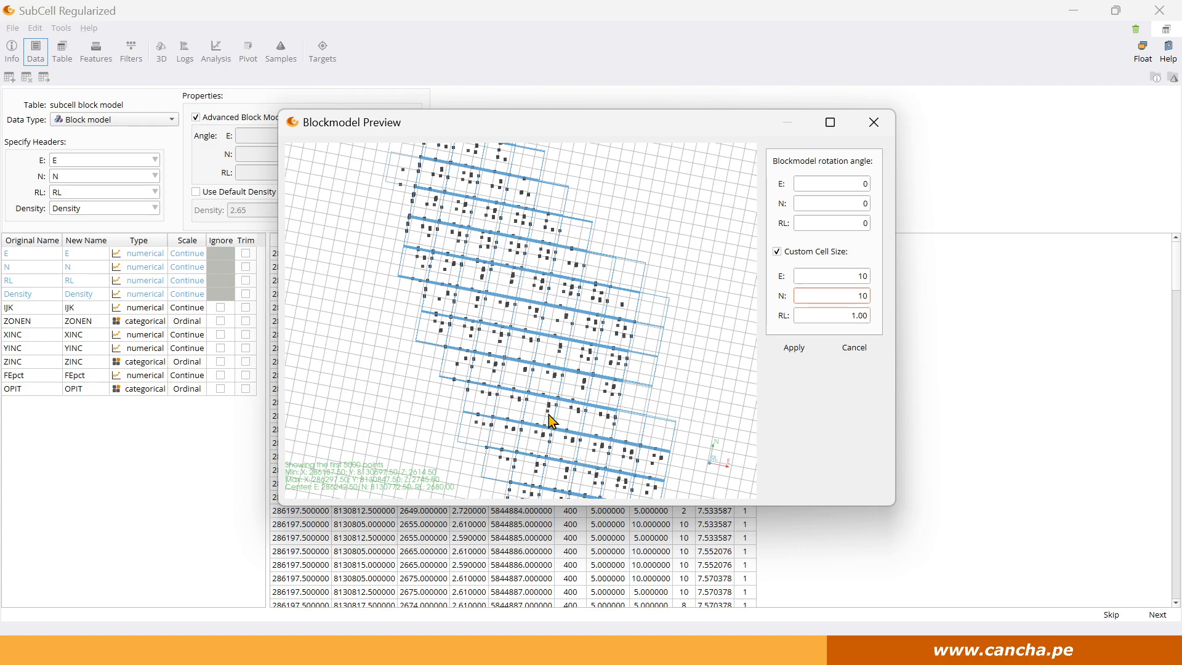
pyautogui.moveTo(592, 306); pyautogui.dragTo(430, 298)
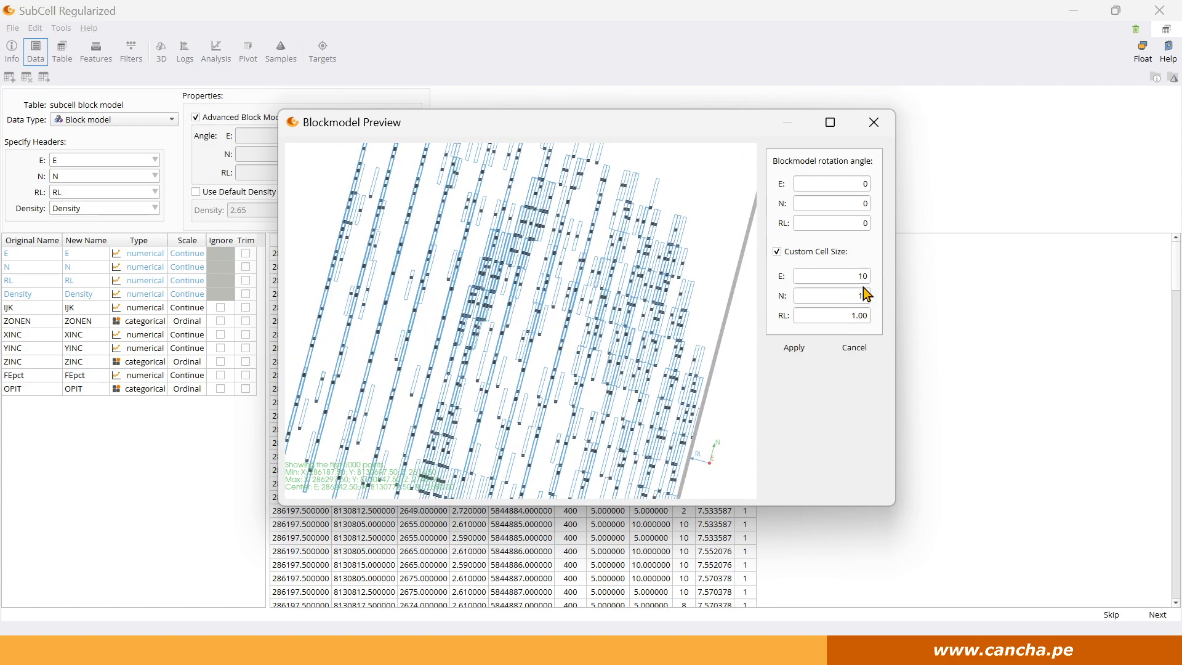
# Set the custom cell size in RL to 10, check the regularized grid, and apply the preview settings
pyautogui.doubleClick(843, 315)
pyautogui.write('10')
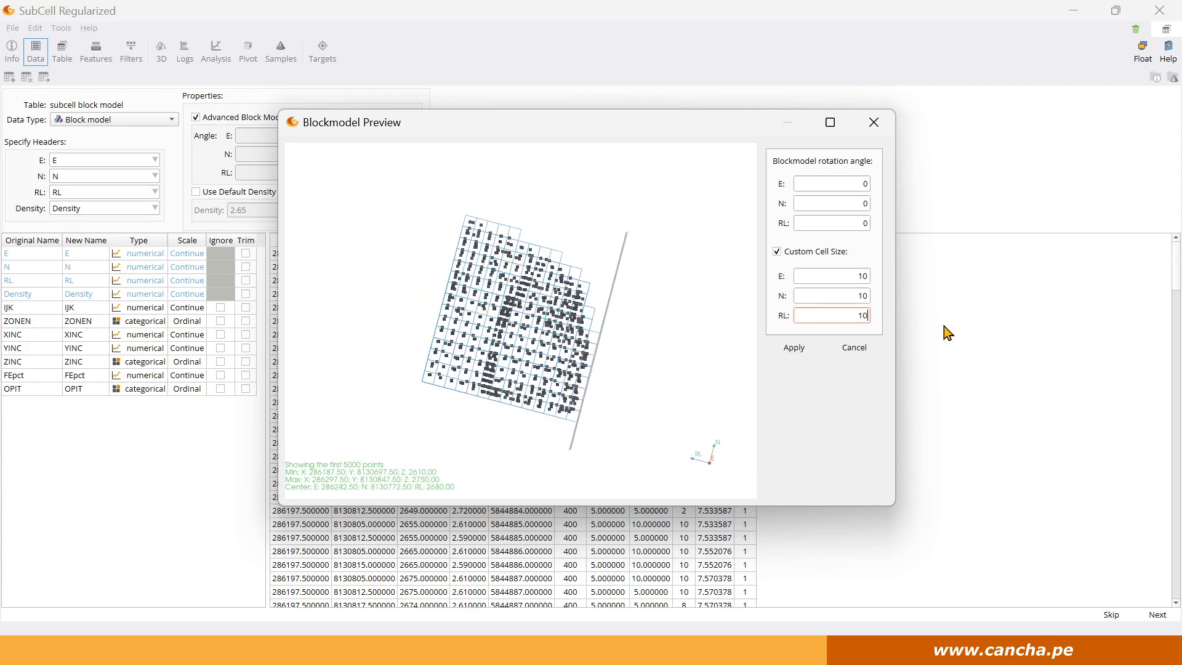
pyautogui.click(643, 337)
pyautogui.moveTo(574, 356); pyautogui.dragTo(549, 372)
pyautogui.scroll(5, 539, 359)
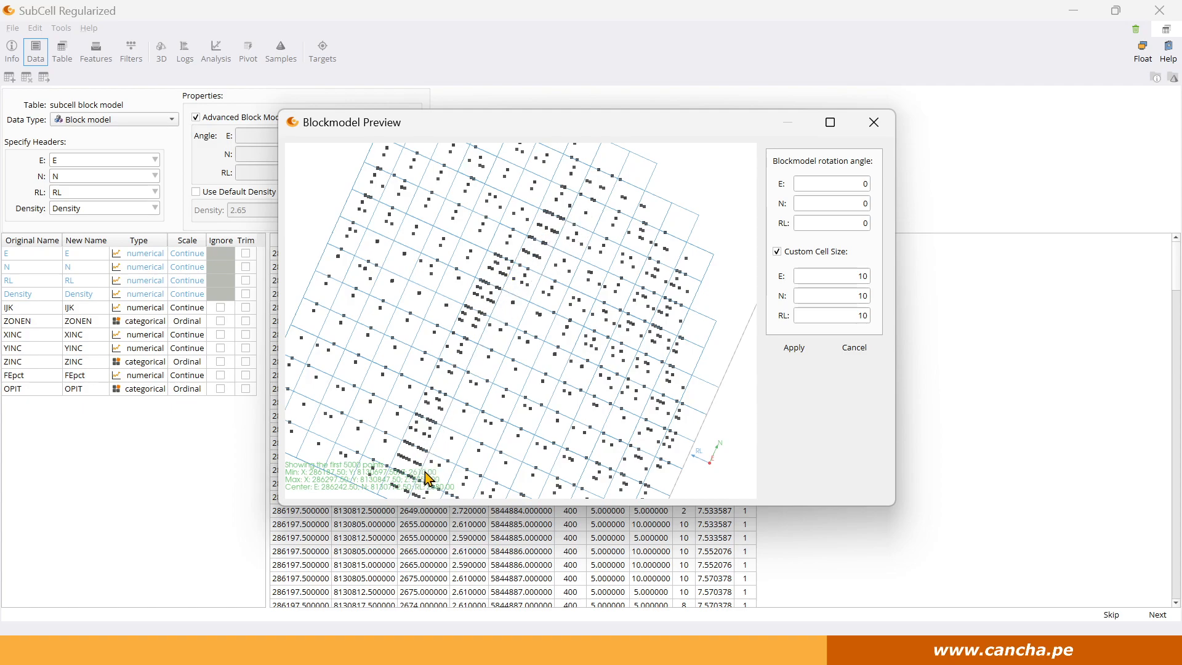
pyautogui.moveTo(580, 405); pyautogui.dragTo(603, 383)
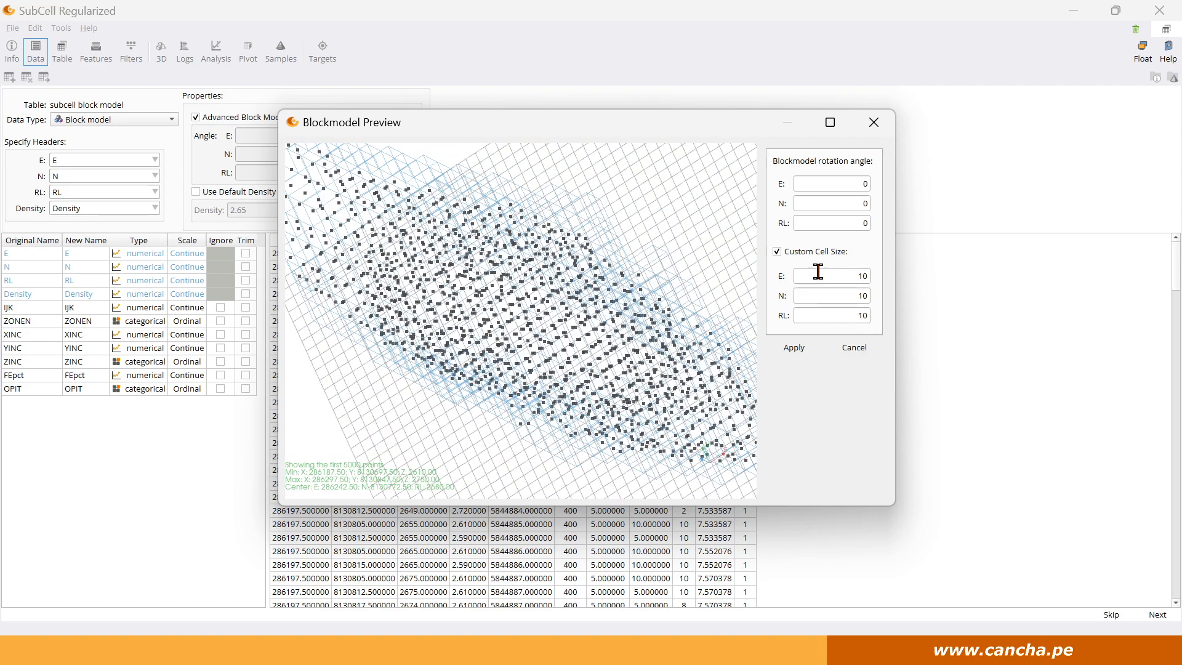
pyautogui.click(795, 349)
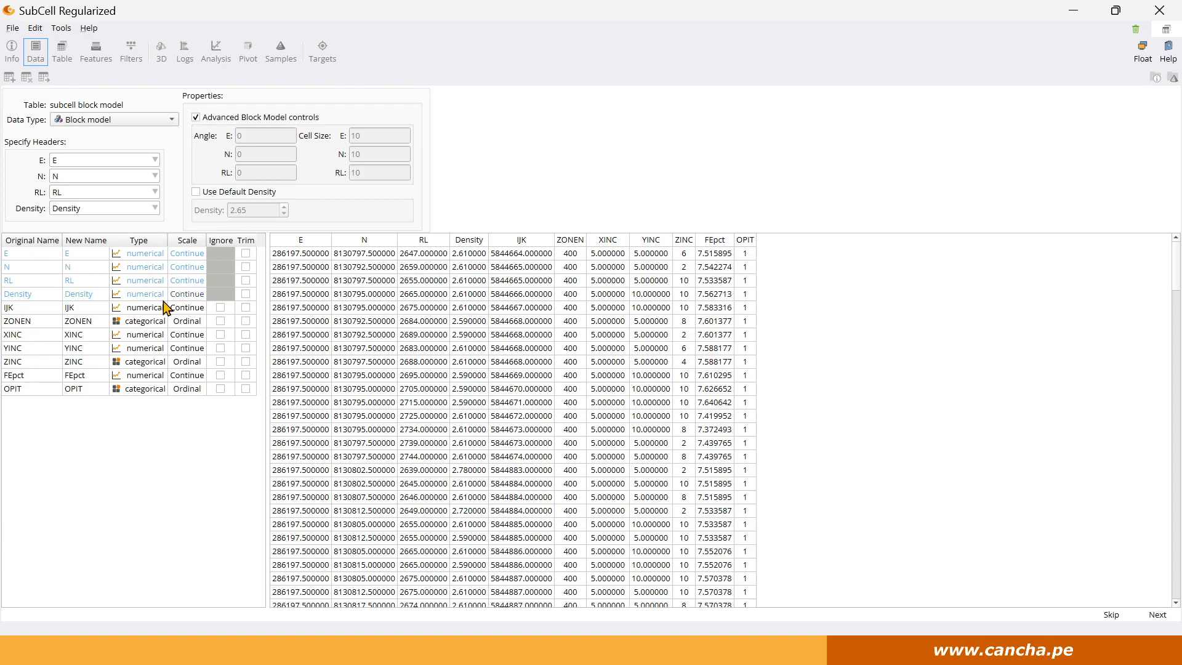
# Complete the block model import and display the model in the 3D view coloured by FEpct
pyautogui.click(1159, 616)
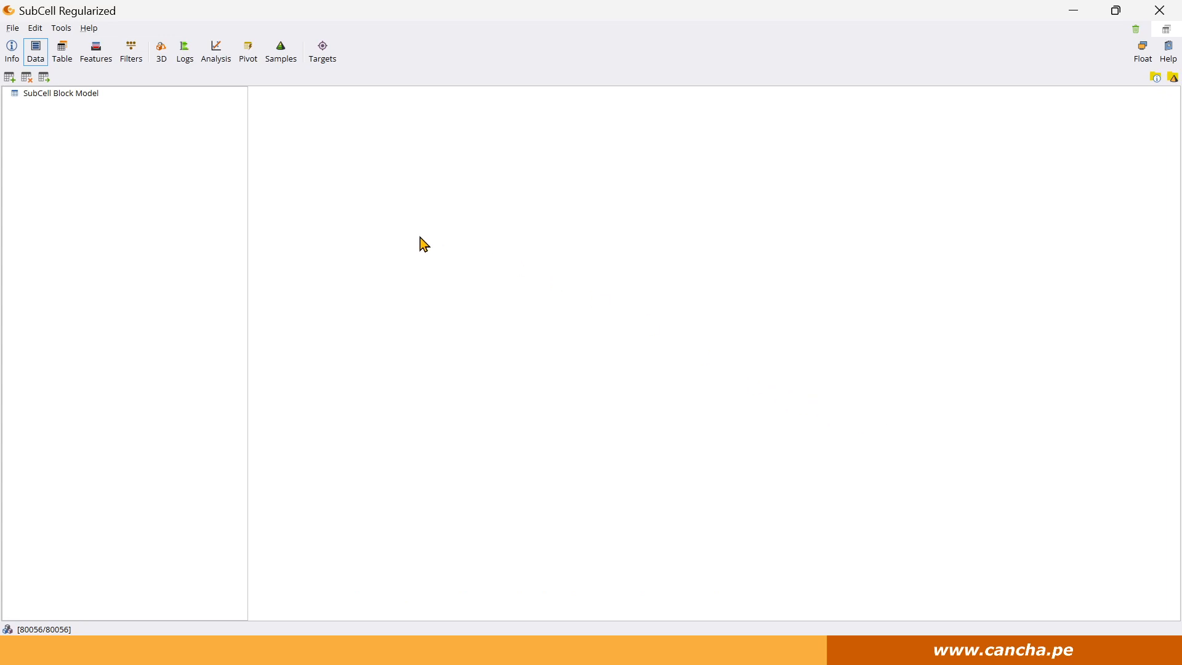
pyautogui.click(160, 54)
pyautogui.moveTo(540, 367); pyautogui.dragTo(671, 346)
pyautogui.click(17, 135)
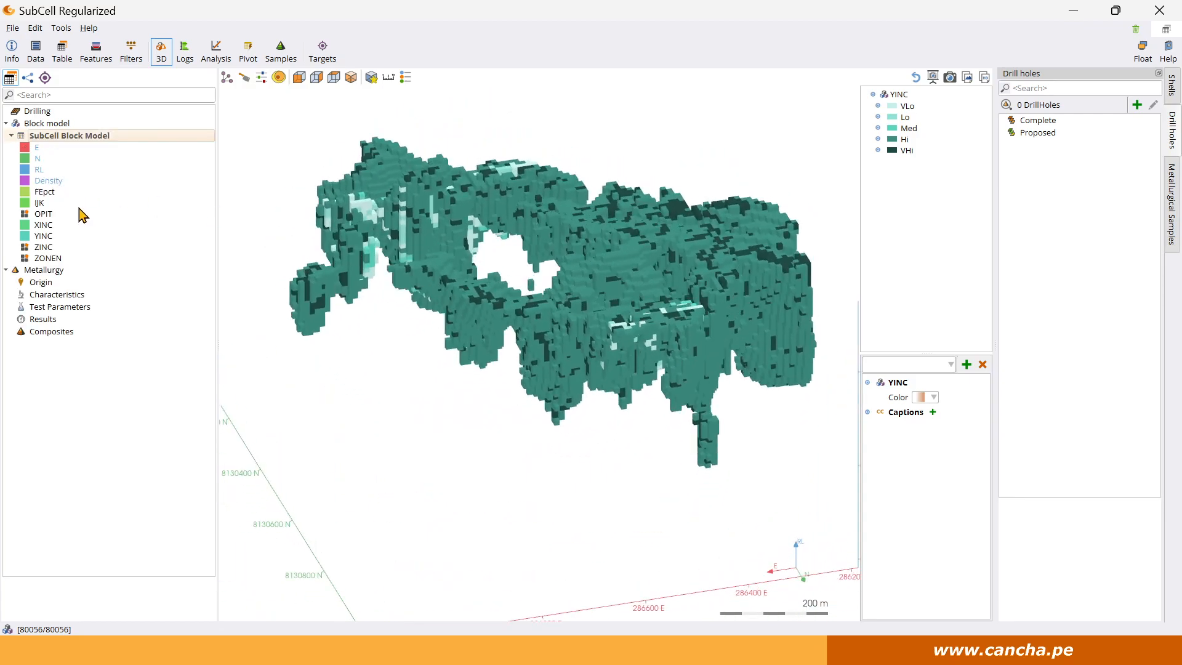
pyautogui.click(43, 192)
pyautogui.moveTo(693, 367); pyautogui.dragTo(759, 384)
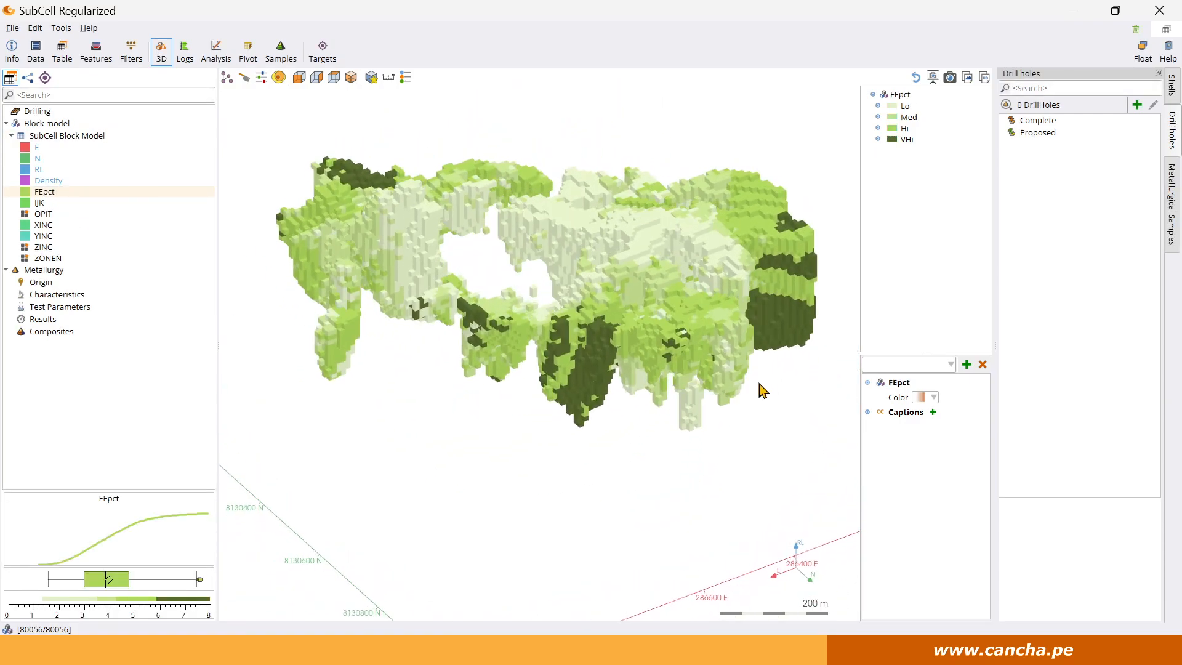
# Turn on the slice sliders for the block model, move the E slice to about 286601.5 m, and examine the slices
pyautogui.moveTo(726, 305); pyautogui.dragTo(514, 315)
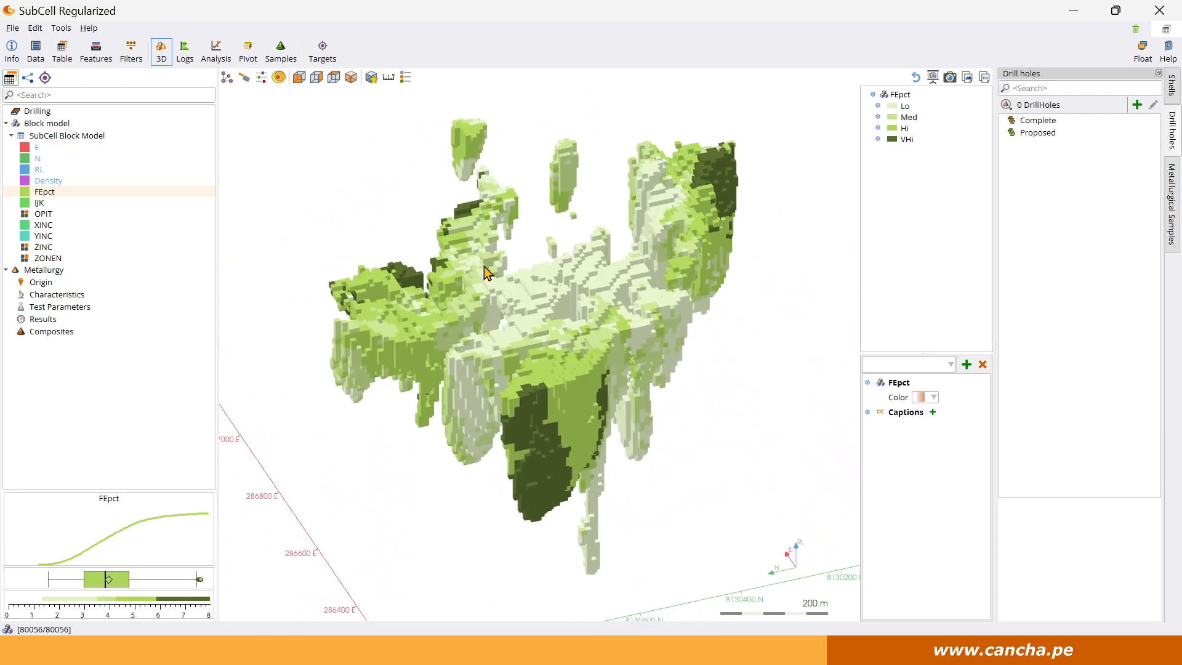
pyautogui.click(262, 77)
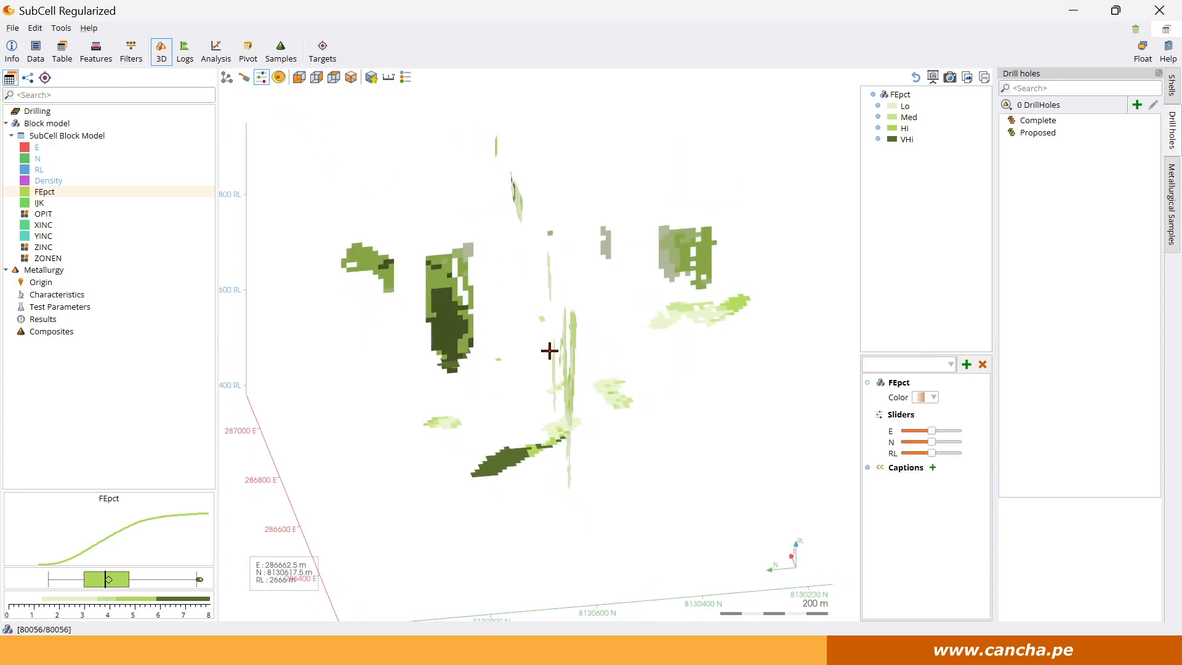
pyautogui.moveTo(932, 441); pyautogui.dragTo(926, 432)
pyautogui.moveTo(833, 438); pyautogui.dragTo(798, 420)
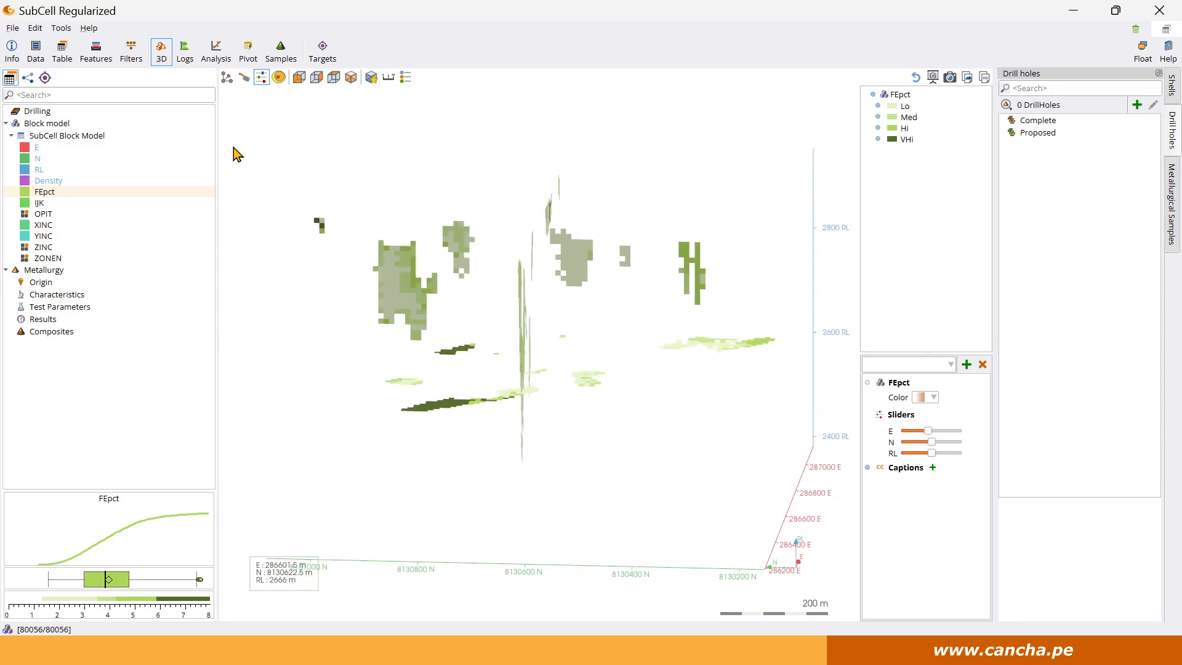
# Turn on the section tool, show the 100 m wide section in 2D, and move the section overview inset into clear space beside the blocks
pyautogui.click(244, 77)
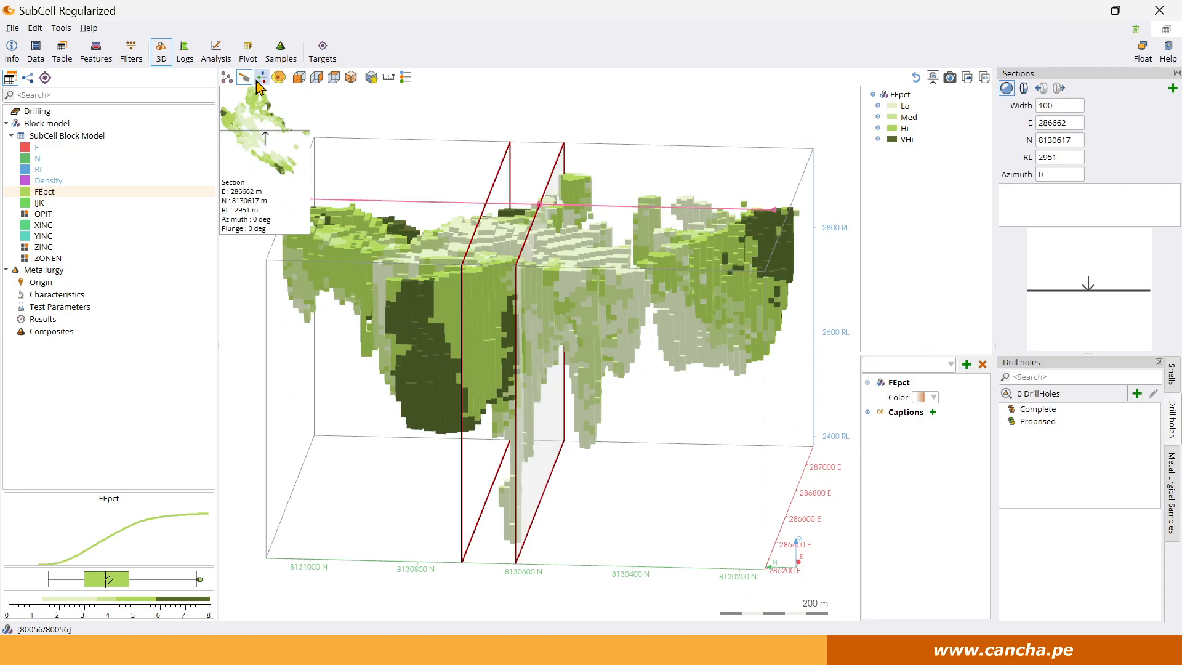
pyautogui.click(1024, 88)
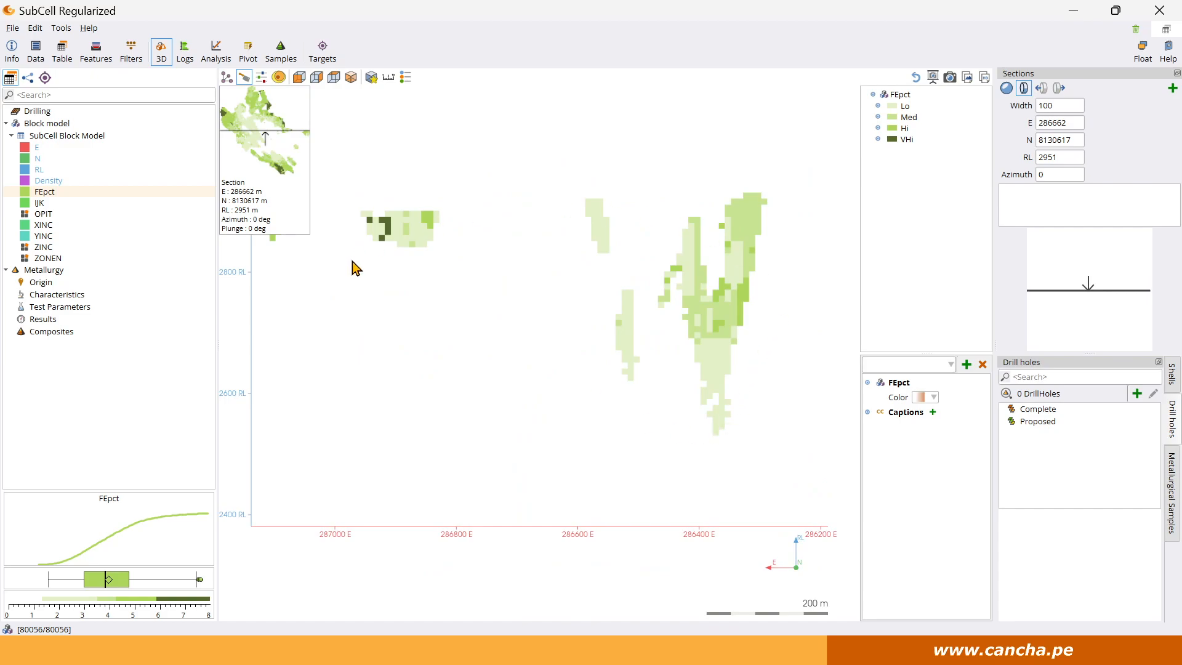
pyautogui.moveTo(238, 194); pyautogui.dragTo(319, 443)
pyautogui.scroll(-1, 613, 329)
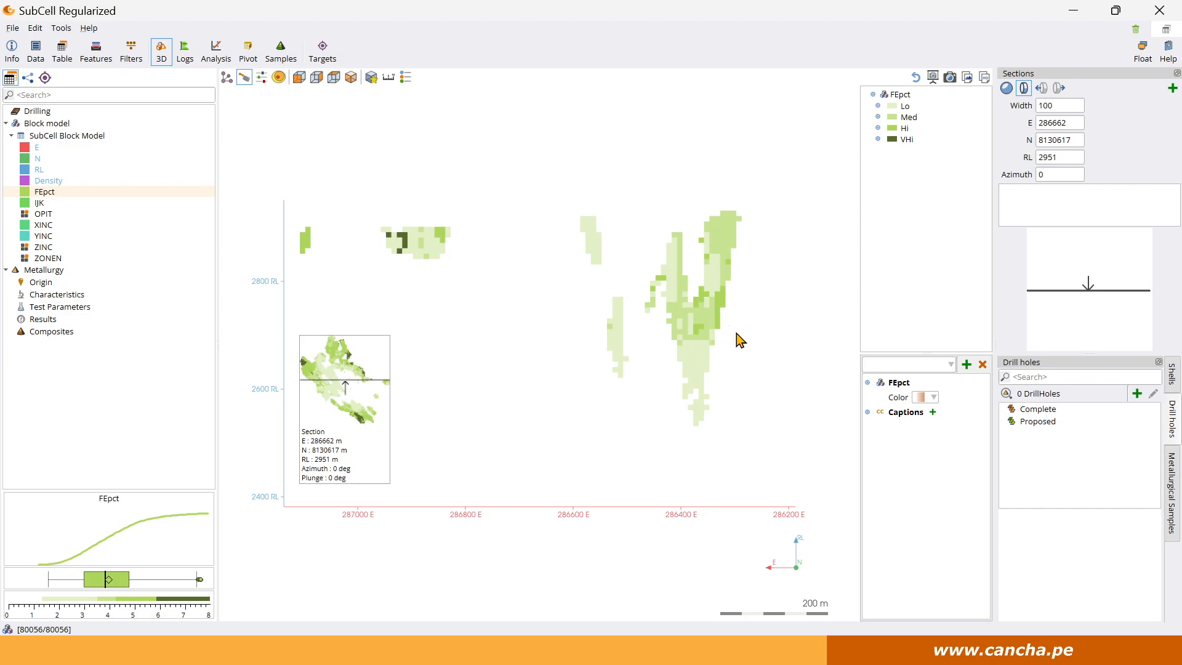
# Examine the block model's table properties in the regularized project and in the original SubCell project to compare block size and number of blocks
pyautogui.click(36, 50)
pyautogui.click(92, 95)
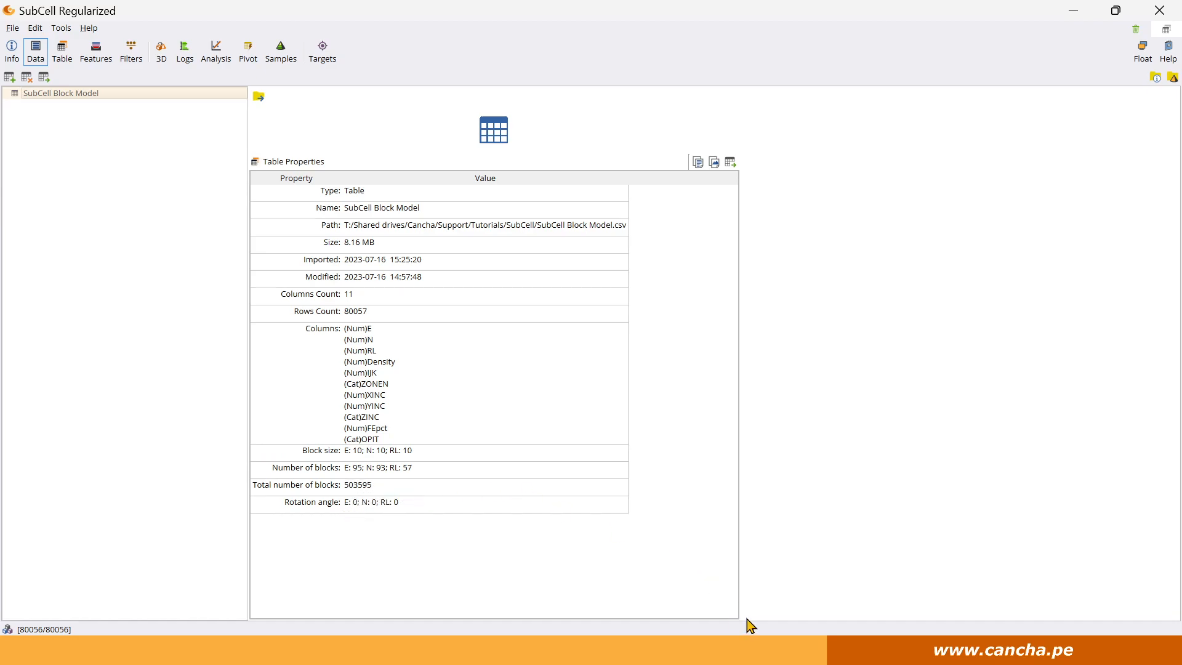
pyautogui.moveTo(747, 651)
pyautogui.click(696, 597)
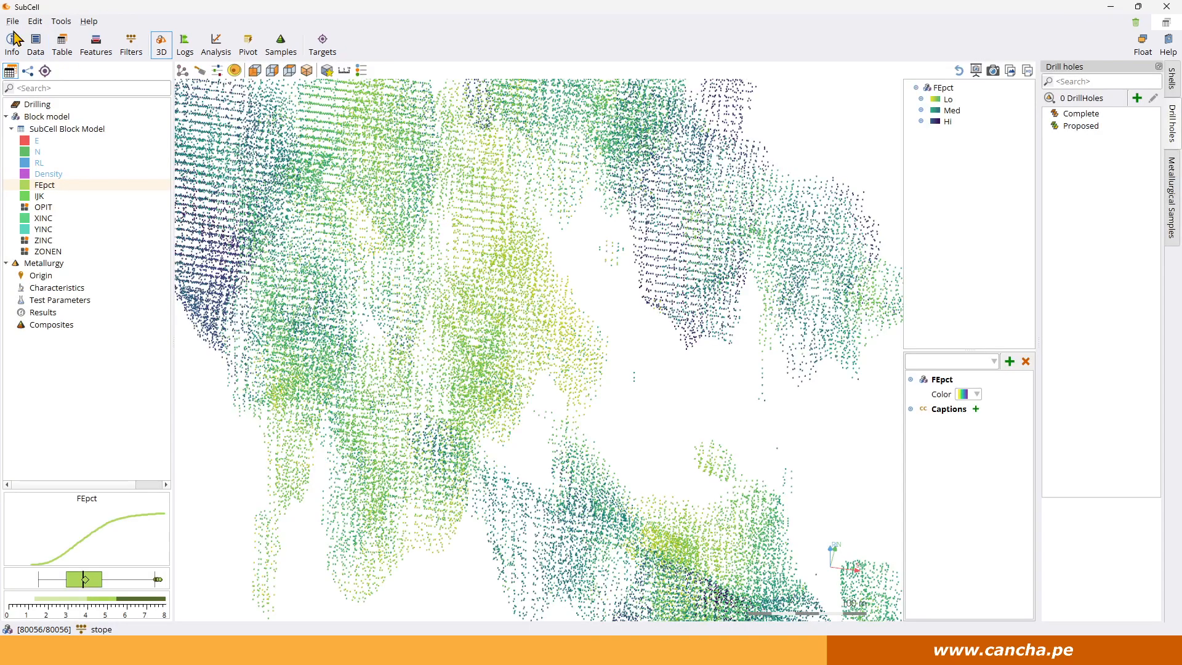
pyautogui.click(36, 45)
pyautogui.click(63, 87)
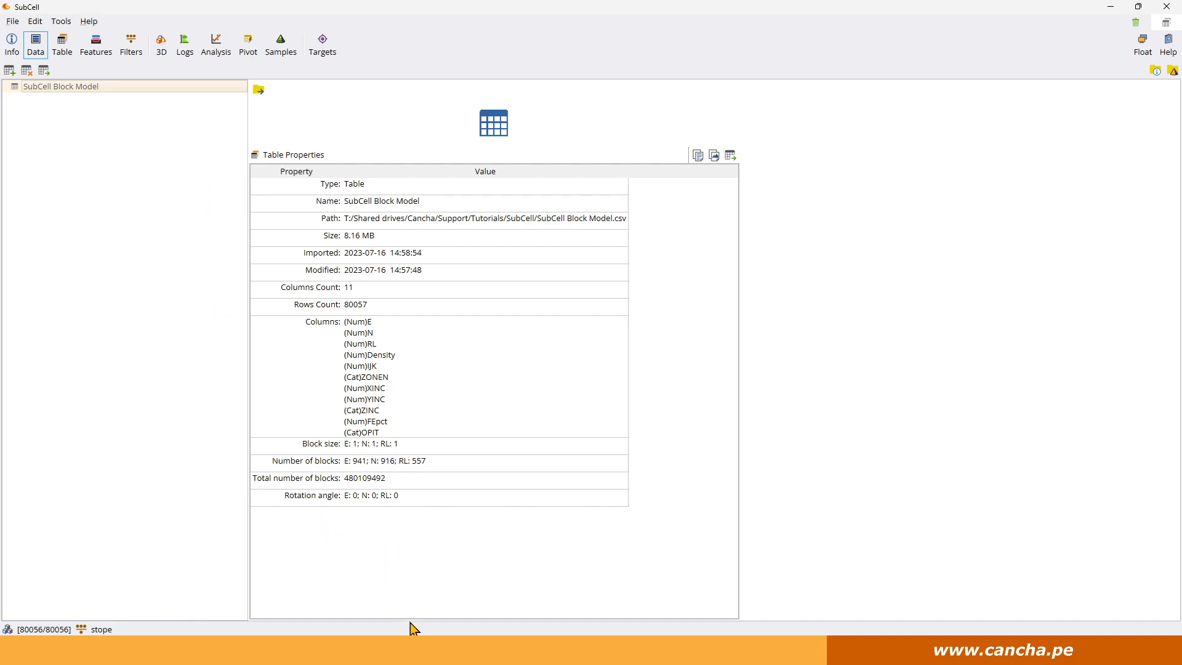
# Switch back to the SubCell Regularized project, review its table properties, and display the block model in 3D
pyautogui.moveTo(440, 652)
pyautogui.moveTo(739, 651)
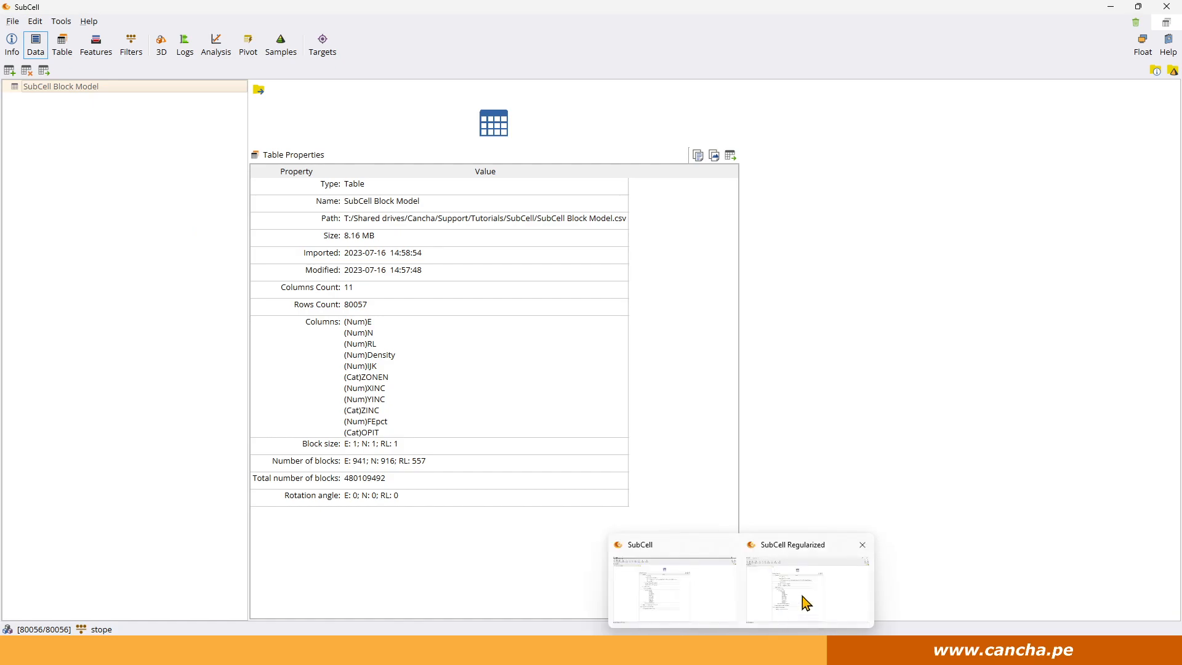
pyautogui.click(804, 600)
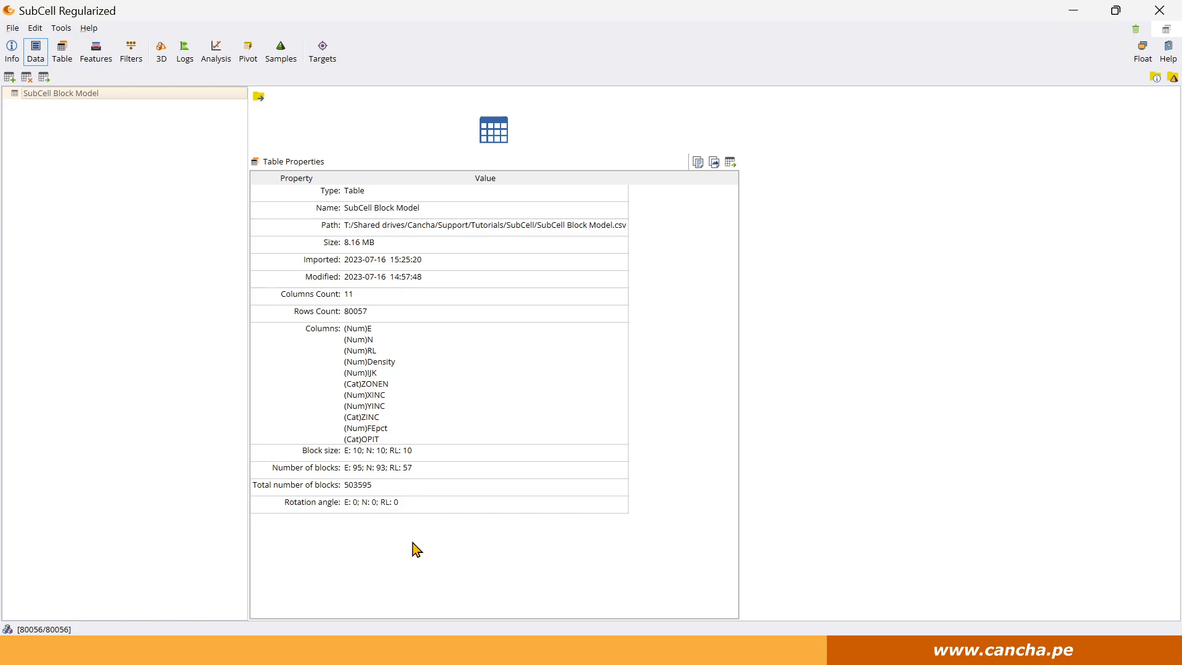
pyautogui.click(165, 55)
pyautogui.moveTo(527, 369); pyautogui.dragTo(556, 386)
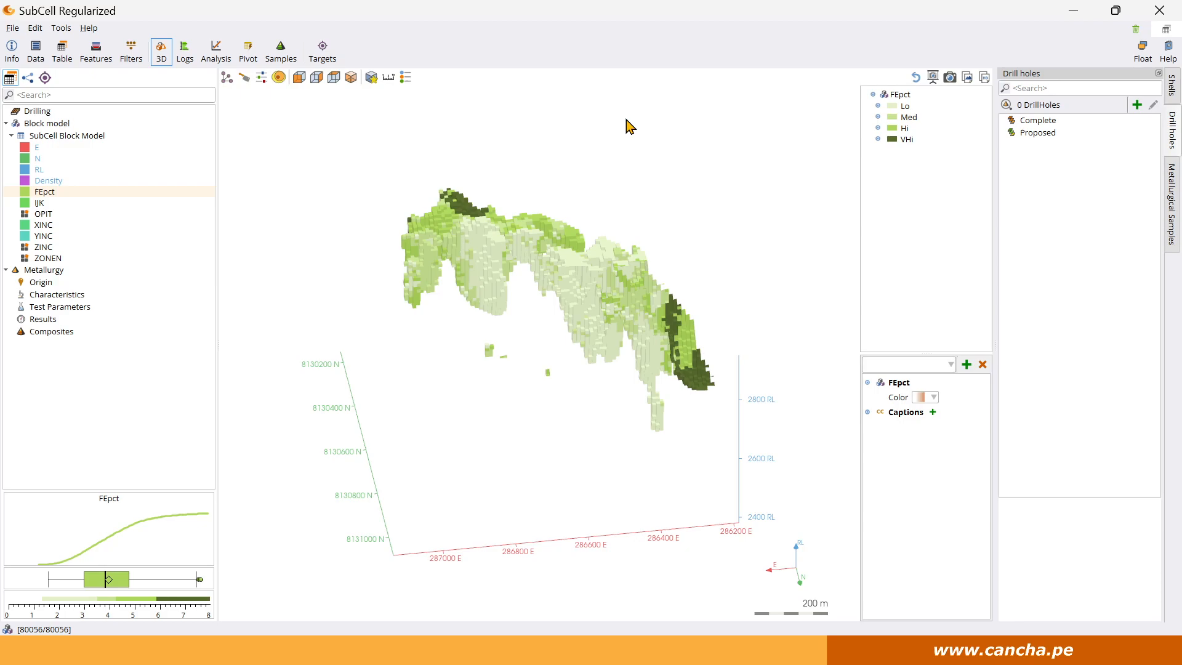
# Change the FEpct colour scale to the yellow-green-purple gradient, reset the 3D view, and inspect the recoloured blocks from an oblique angle
pyautogui.click(927, 397)
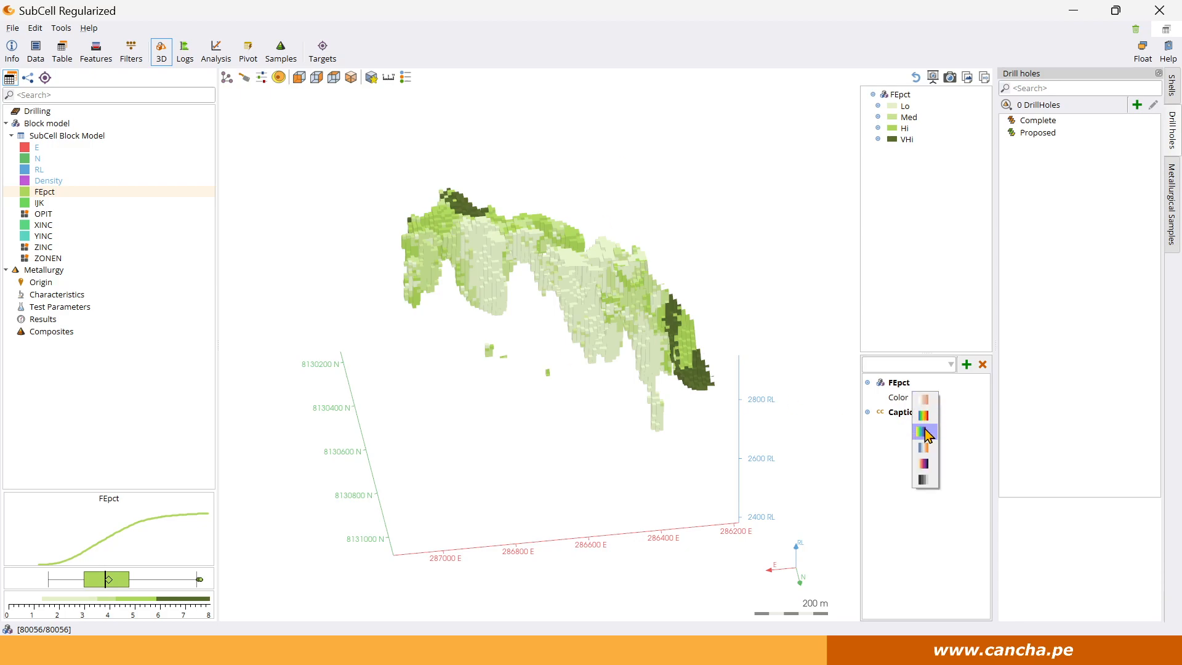
pyautogui.click(927, 433)
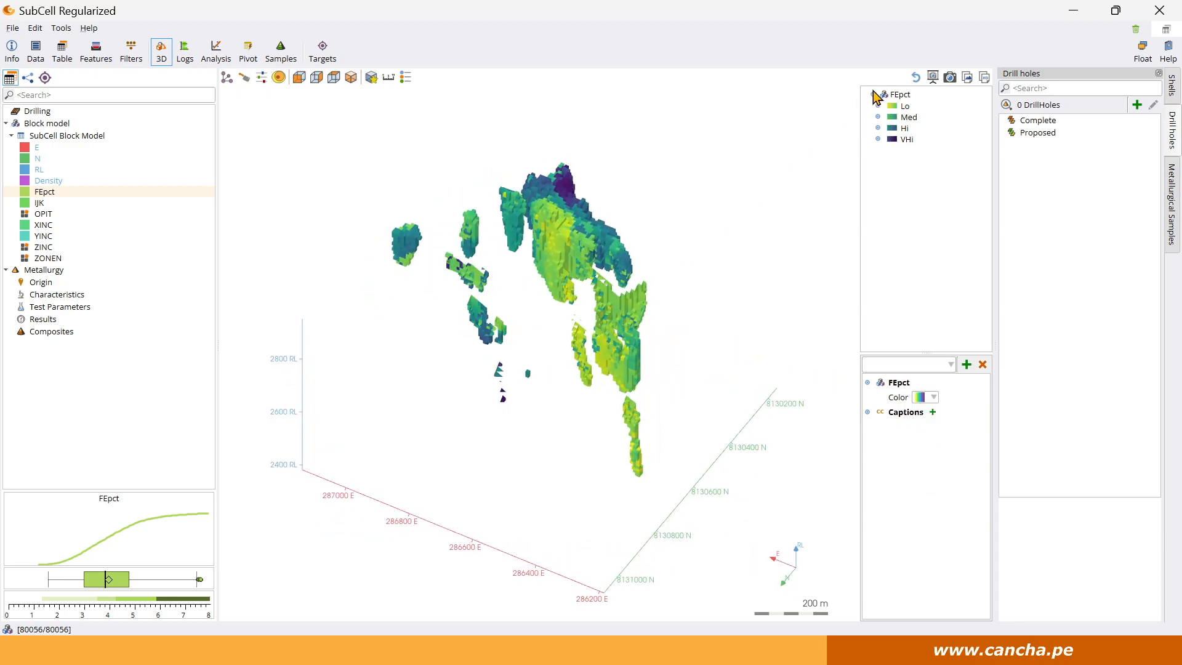
pyautogui.click(915, 79)
pyautogui.moveTo(609, 364); pyautogui.dragTo(752, 388)
pyautogui.scroll(5, 602, 346)
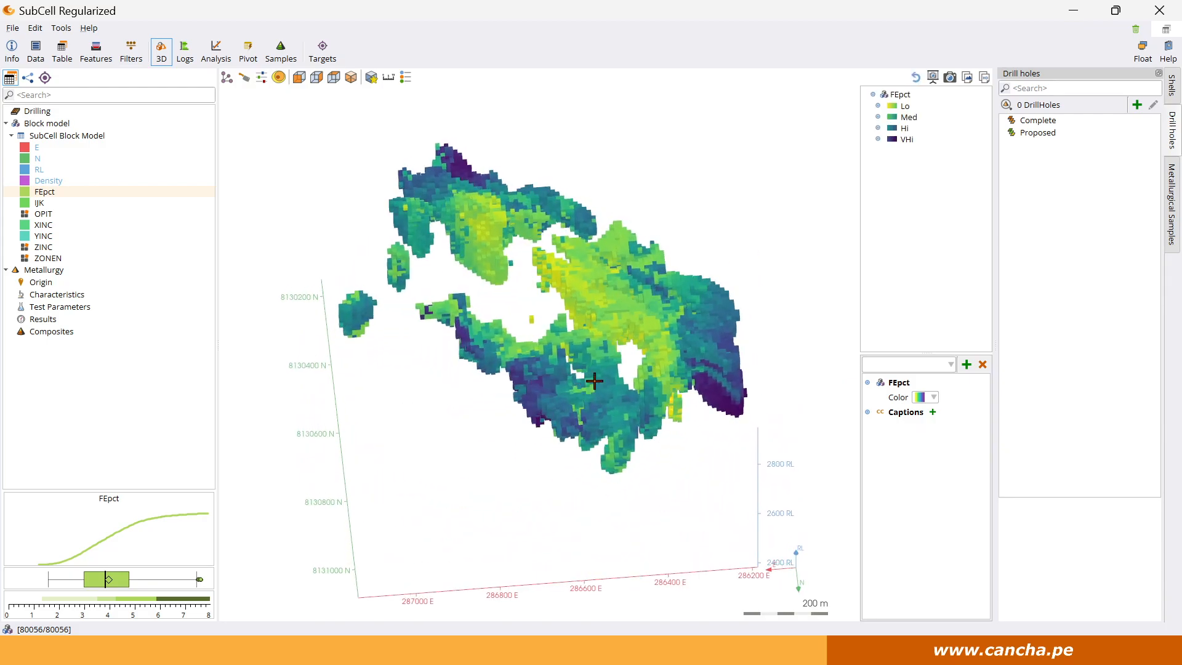
pyautogui.moveTo(588, 385); pyautogui.dragTo(680, 381)
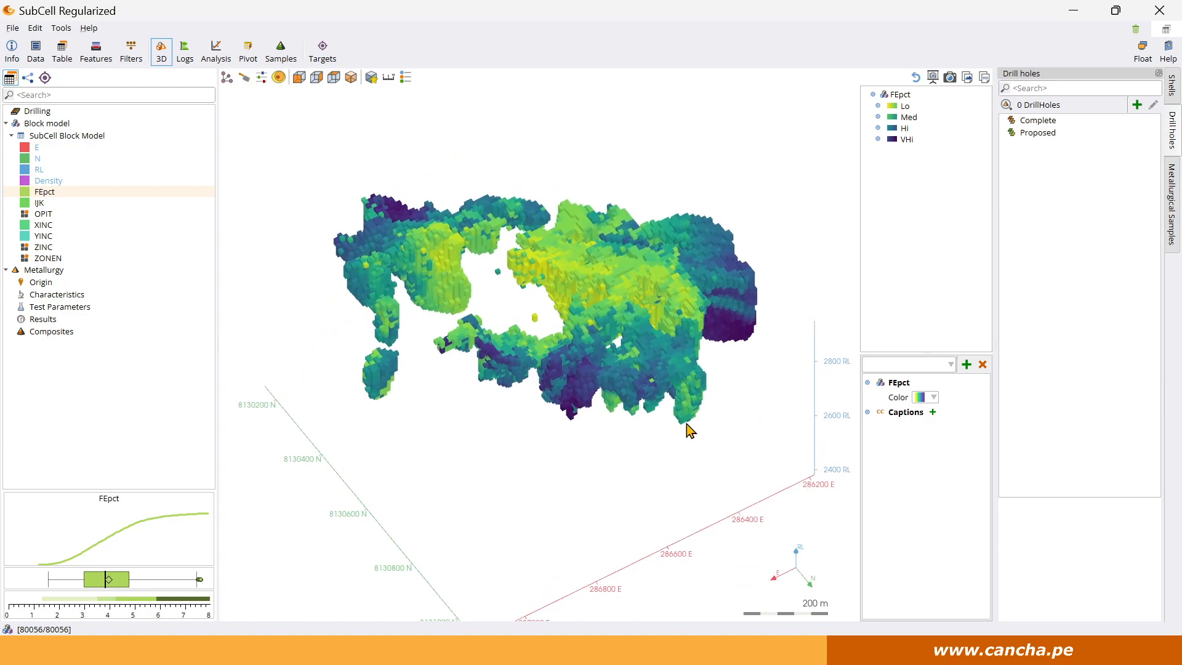